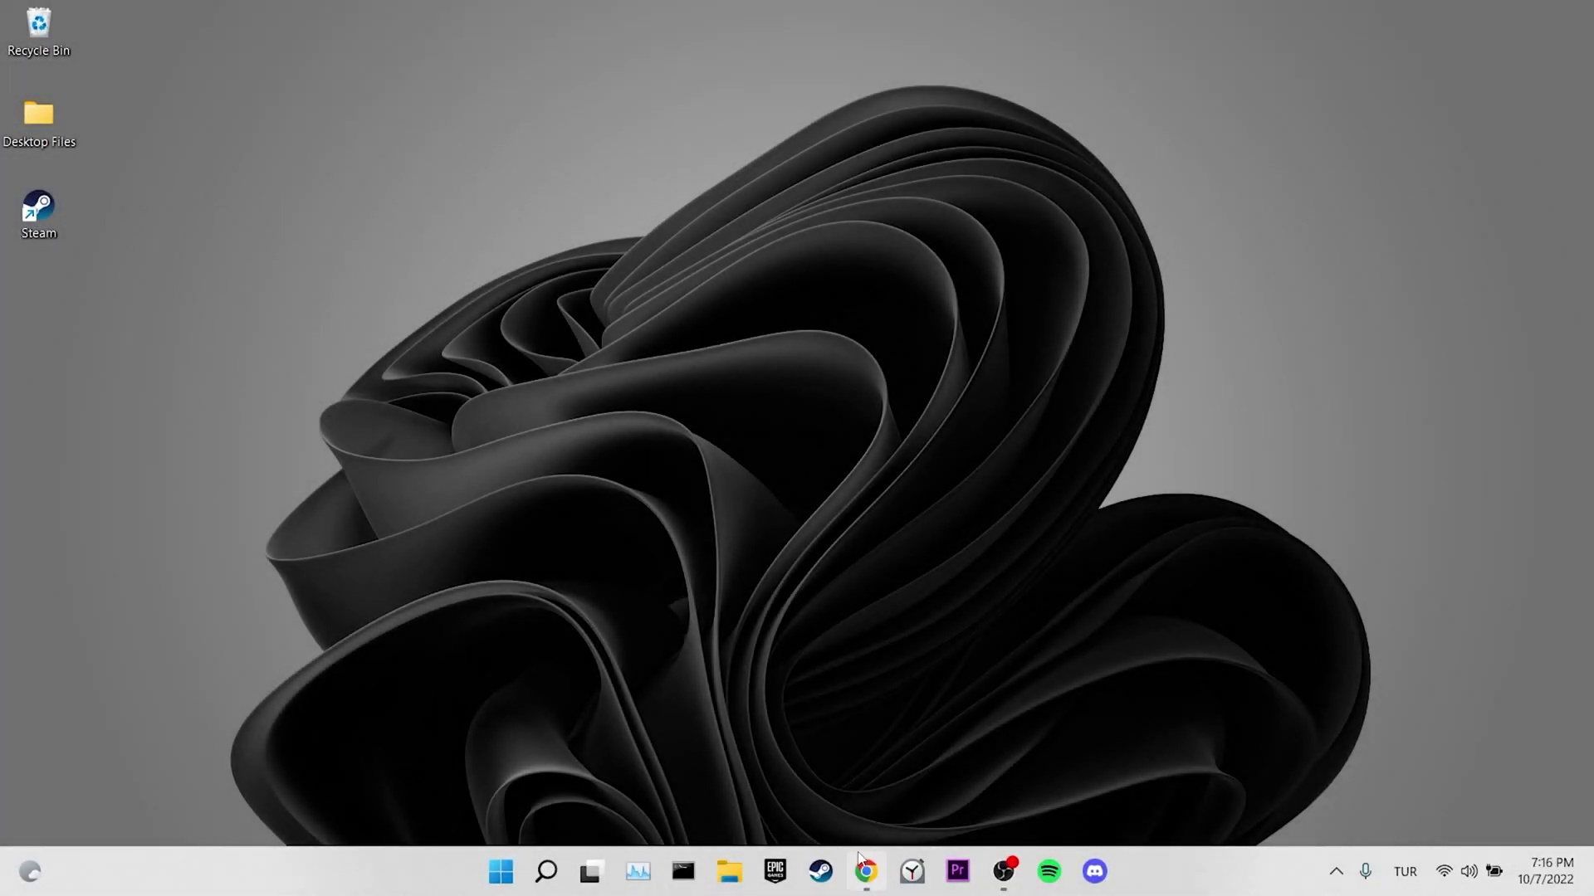
Open the Steam store's sign-in page in Chrome and choose the support option for a forgotten Steam account name or password.
{"action": "left_click", "coordinate": [866, 870]}
{"action": "left_click", "coordinate": [1150, 88]}
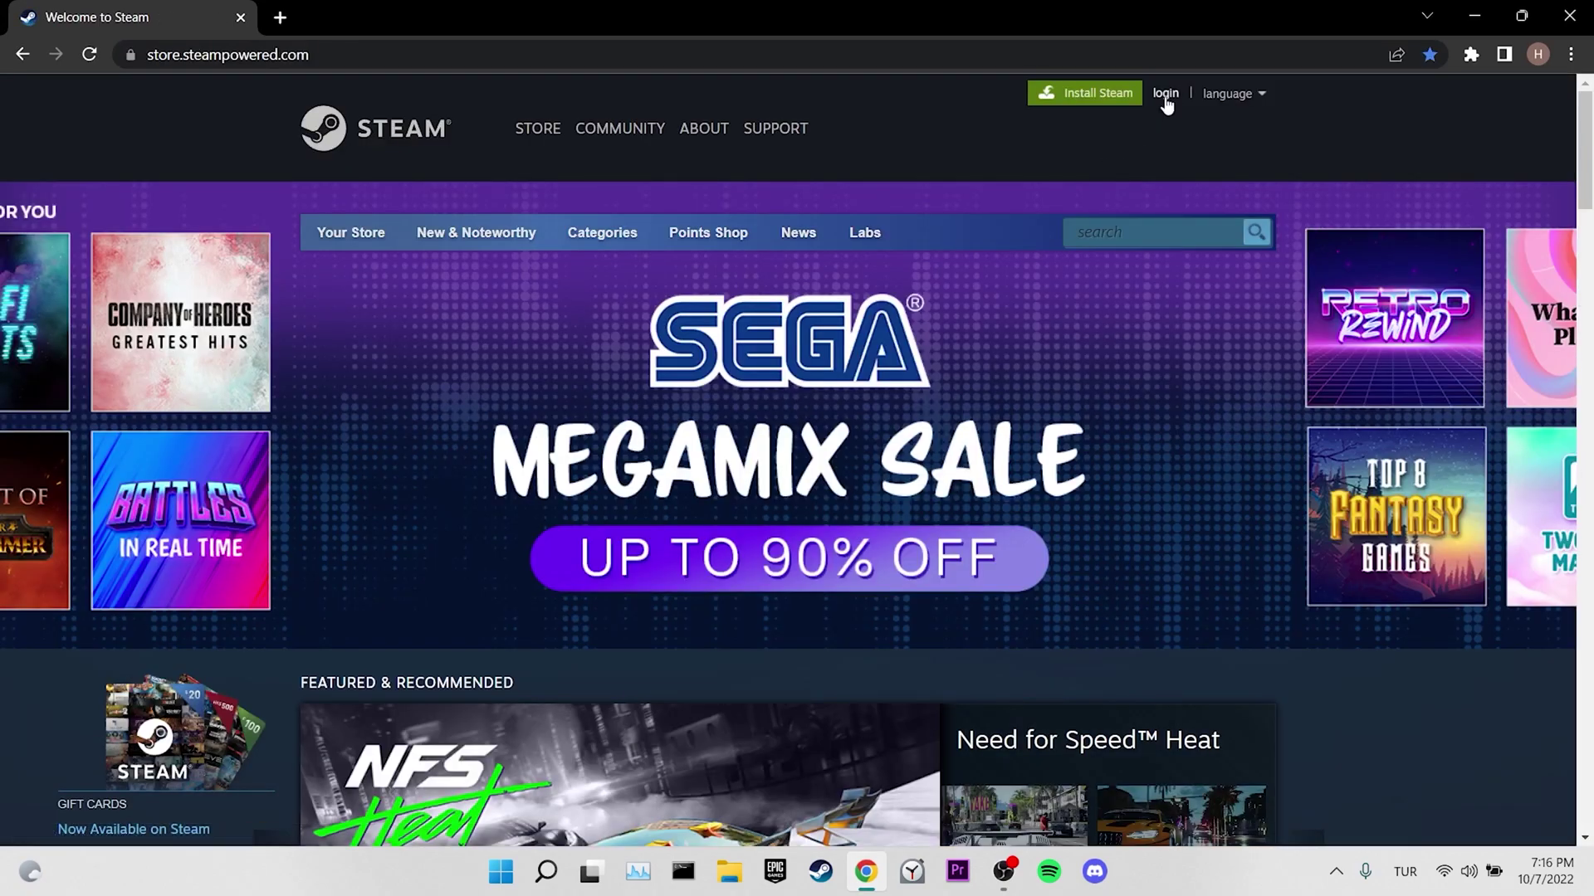
{"action": "left_click", "coordinate": [1165, 94]}
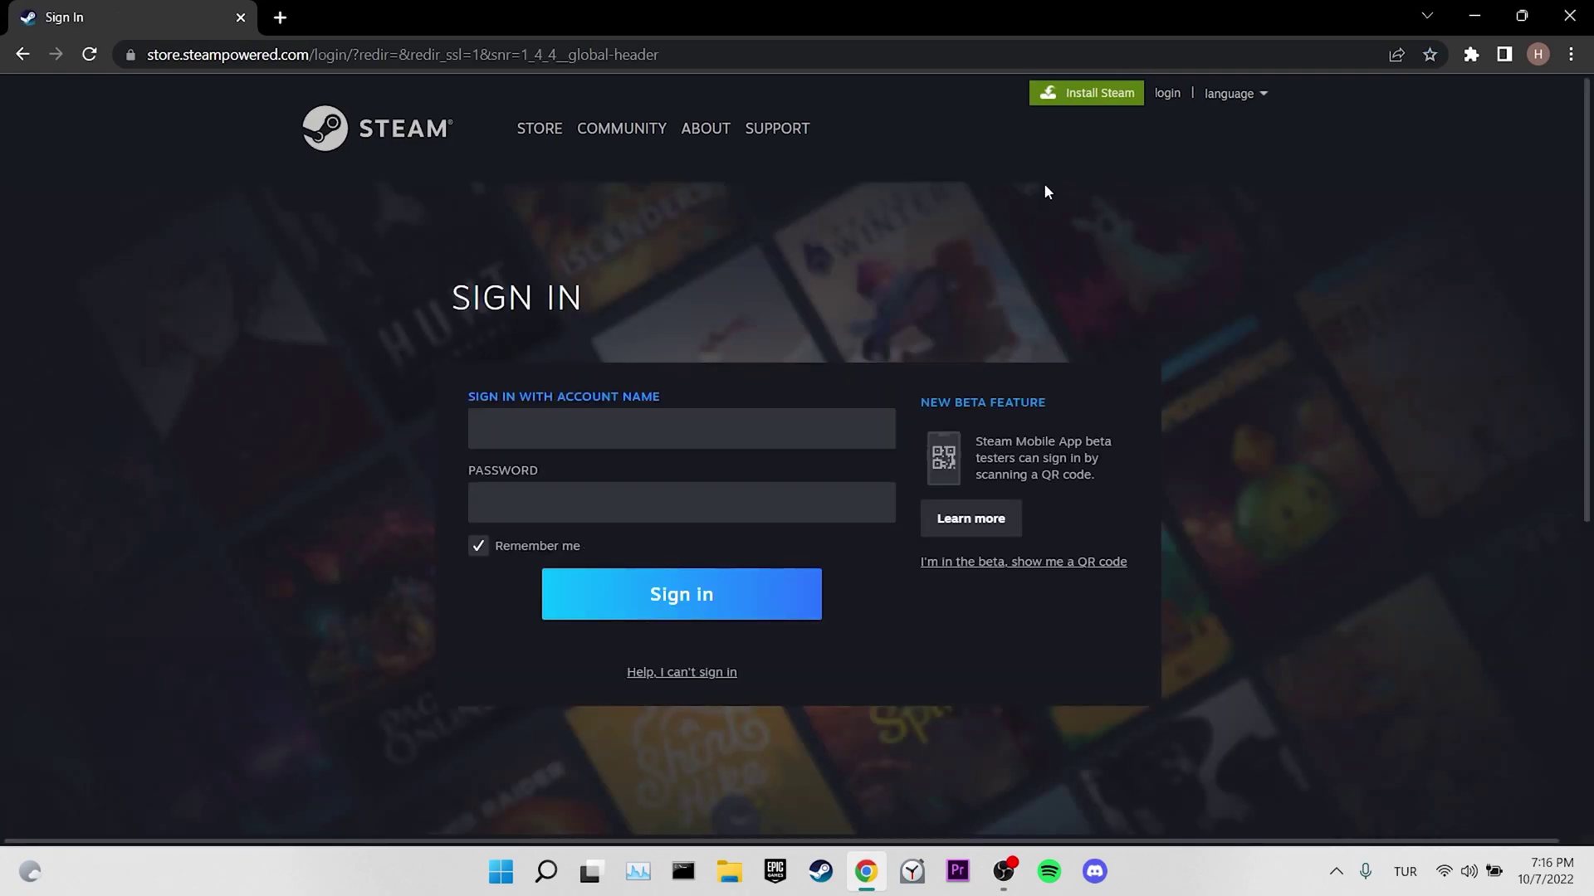
{"action": "type", "text": "username"}
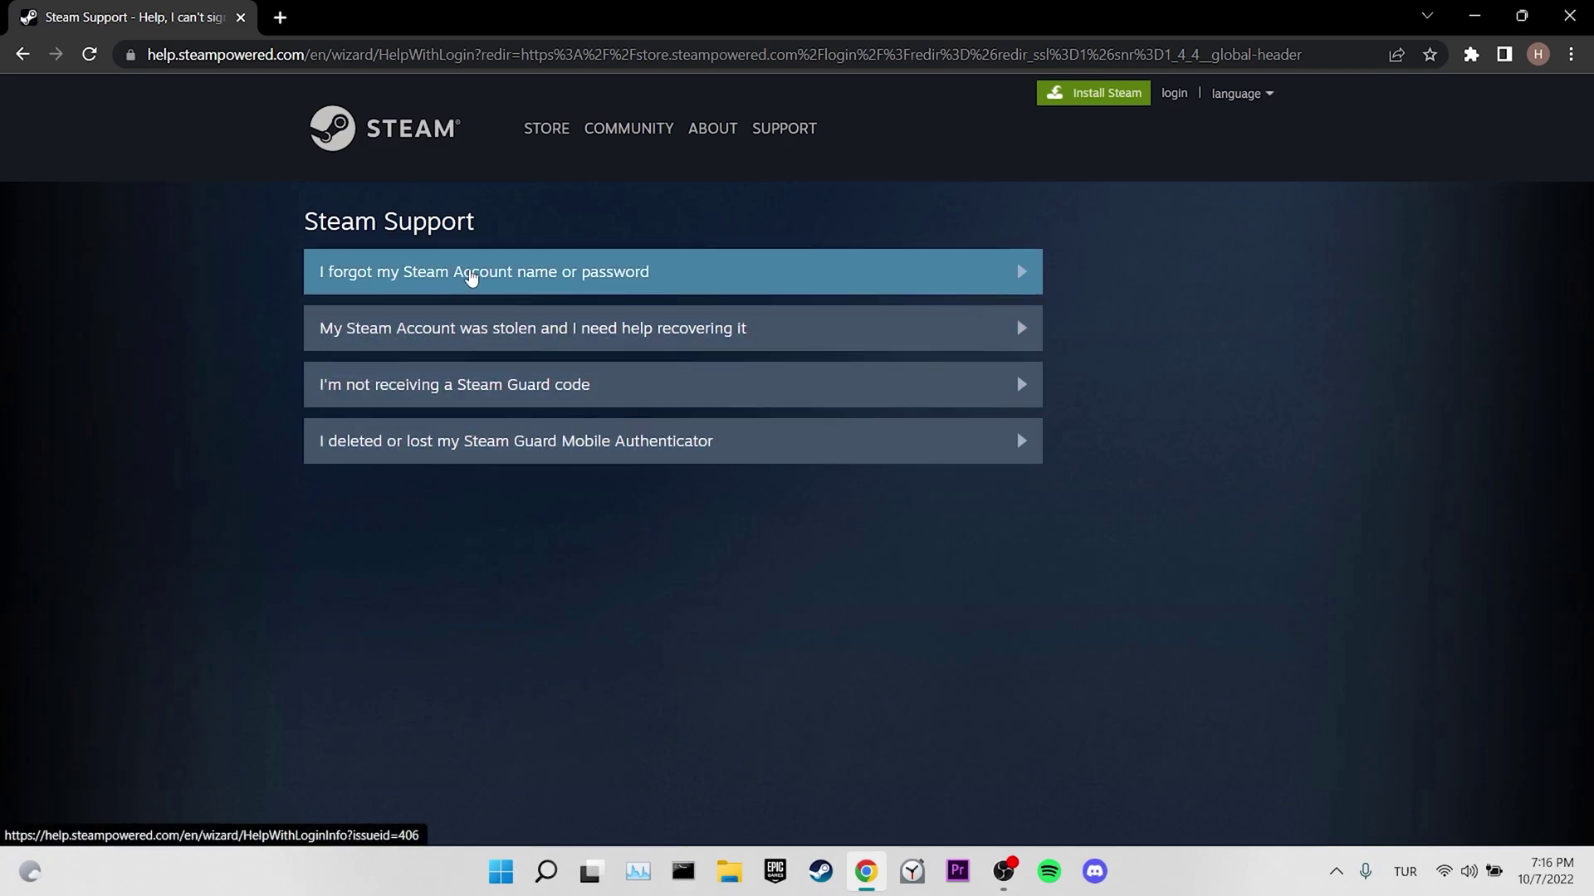
{"action": "left_click", "coordinate": [470, 274]}
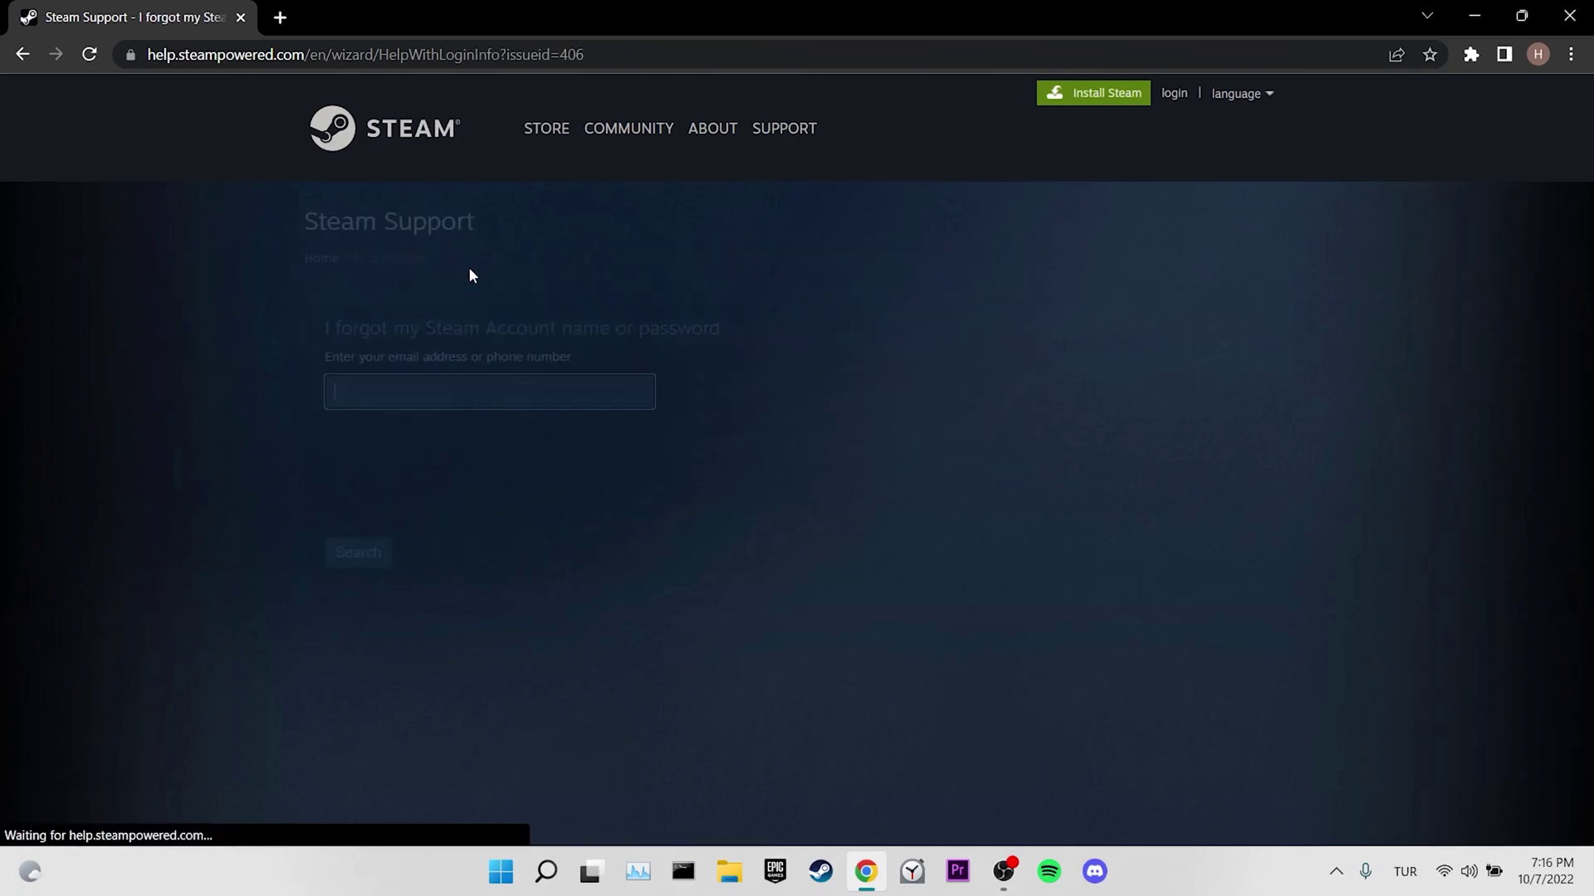
Search for the Steam account using its registered e-mail address or phone number, completing the reCAPTCHA check.
{"action": "left_click", "coordinate": [714, 410]}
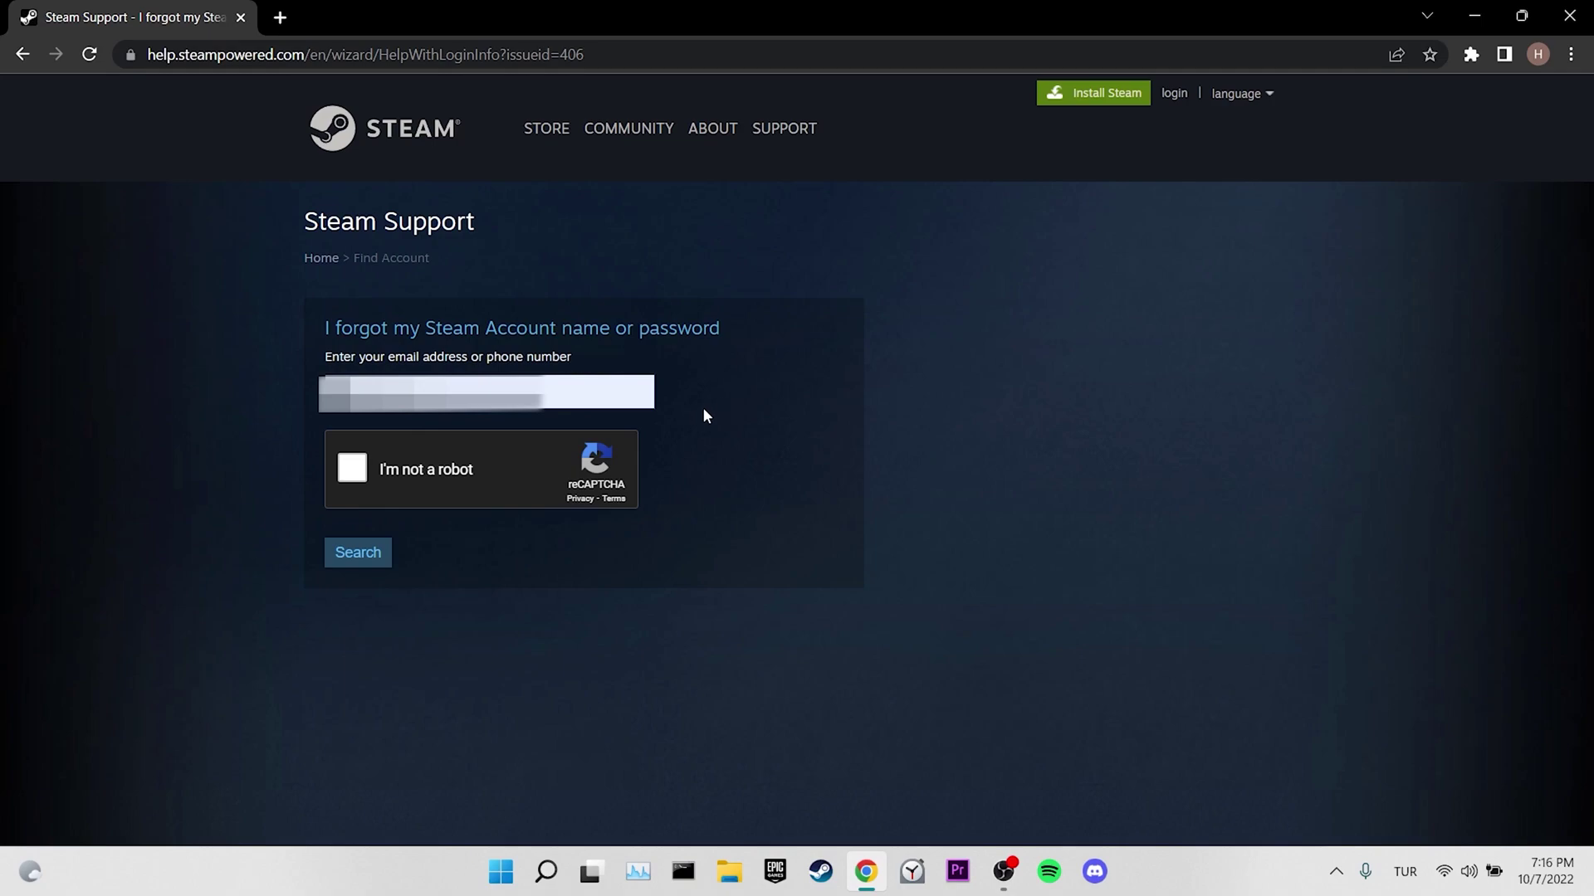
{"action": "left_click", "coordinate": [365, 471]}
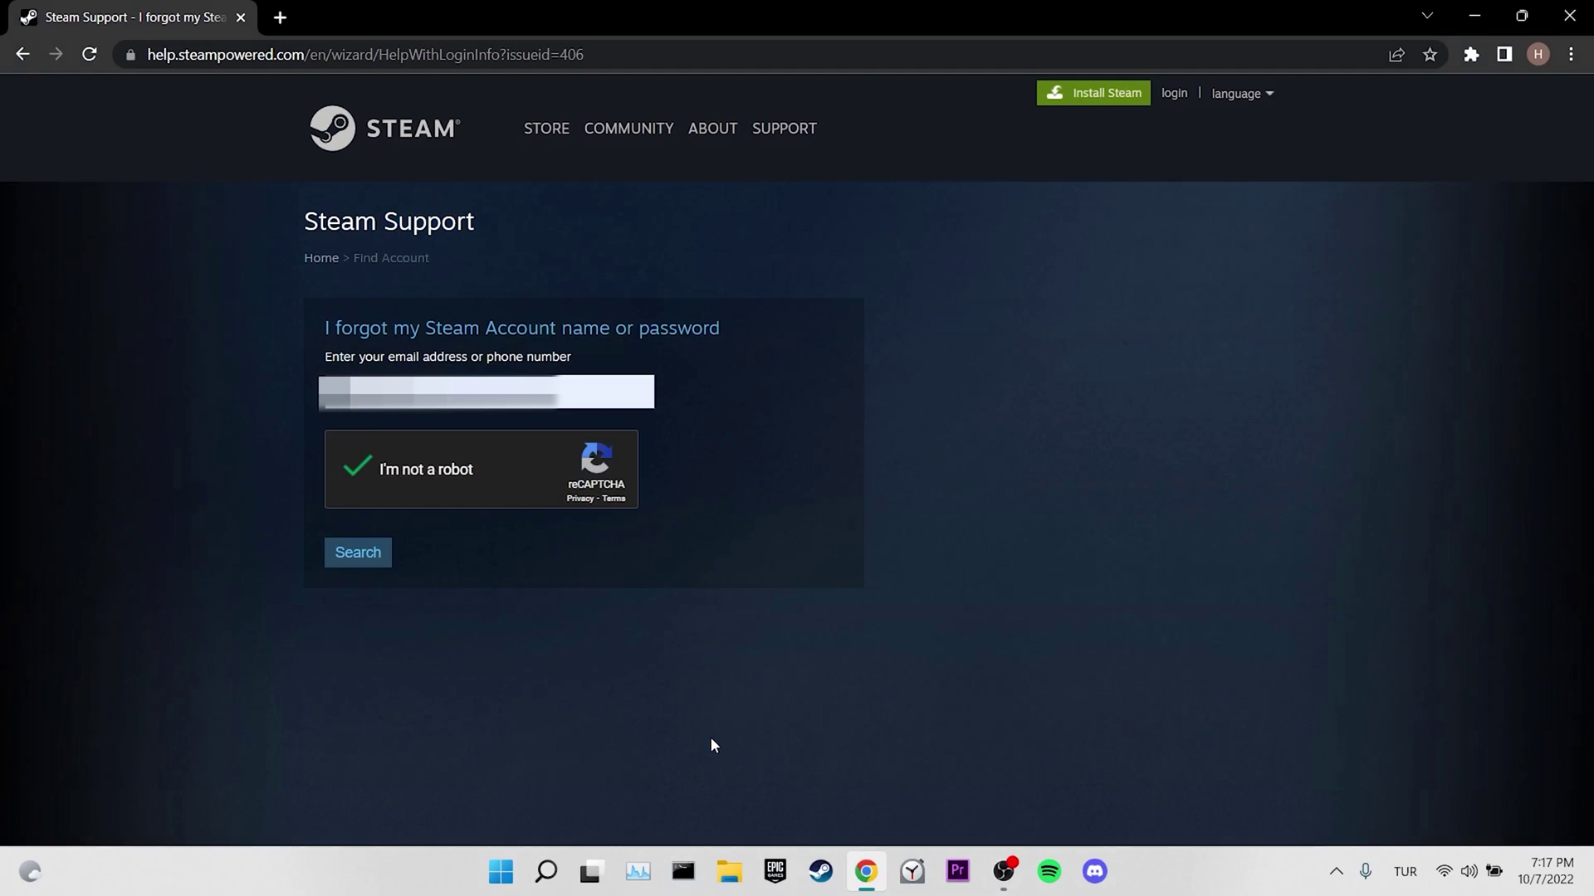
{"action": "left_click", "coordinate": [364, 566]}
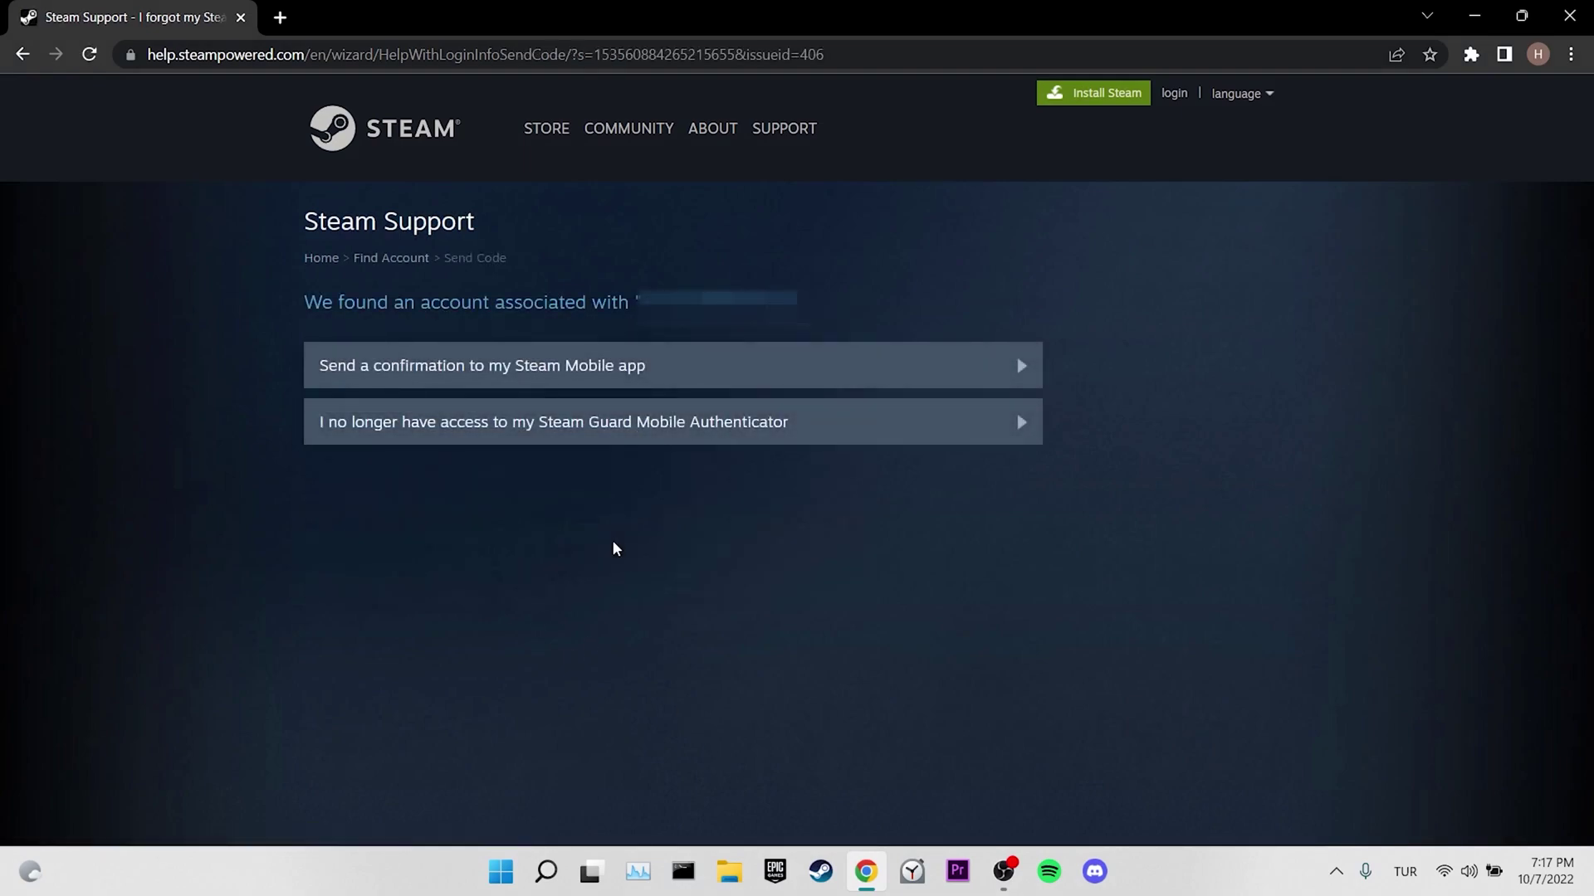
Send a confirmation to the Steam Mobile app and choose to reset the account's password.
{"action": "left_click", "coordinate": [658, 368]}
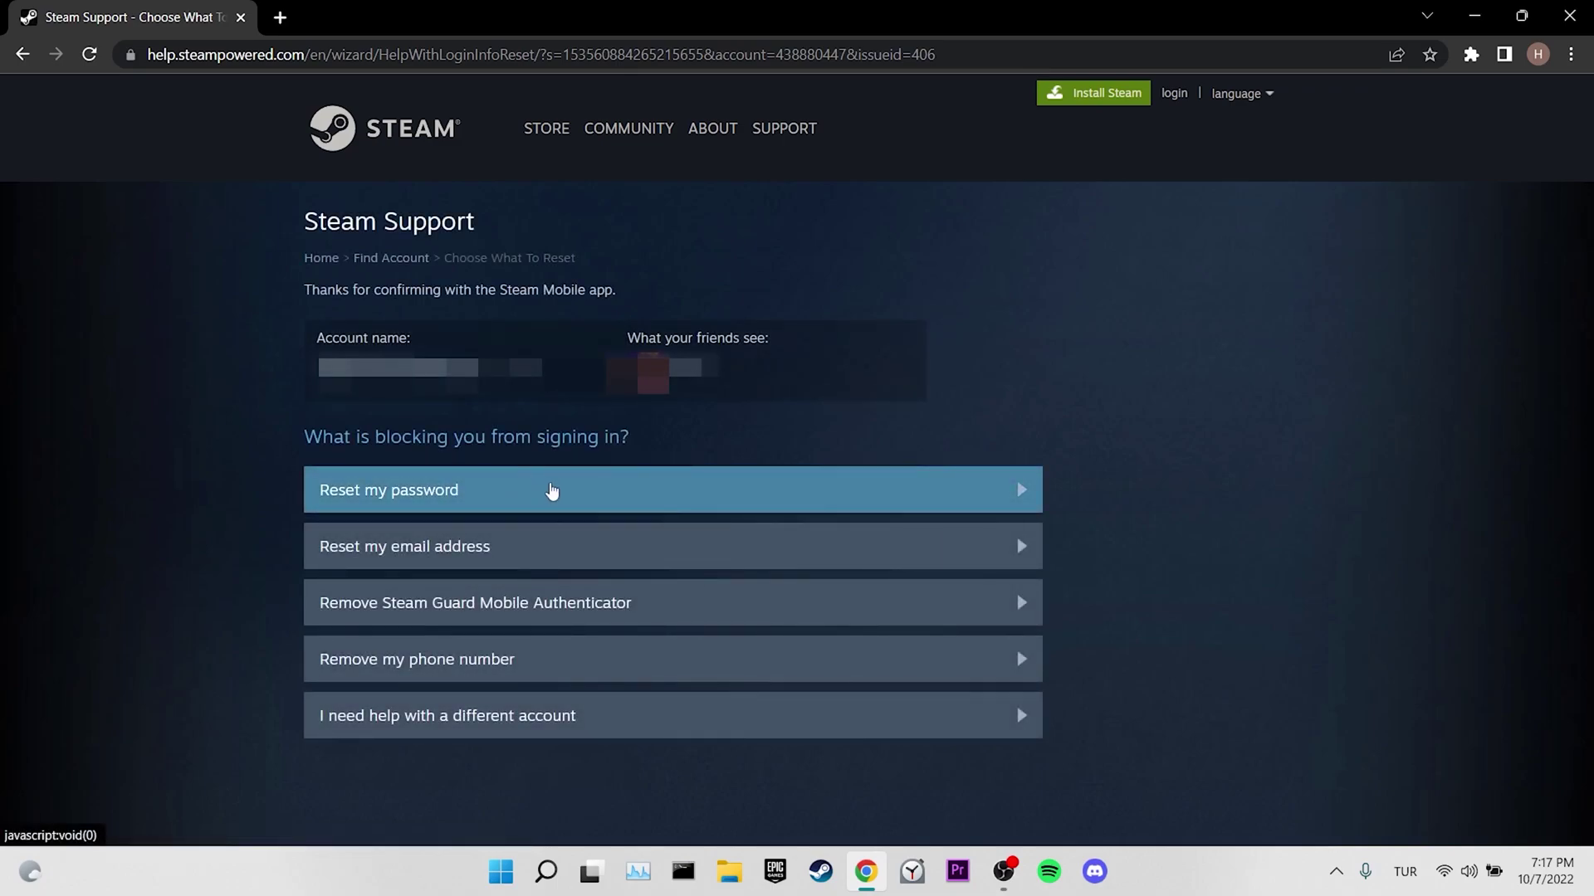
{"action": "left_click", "coordinate": [552, 491]}
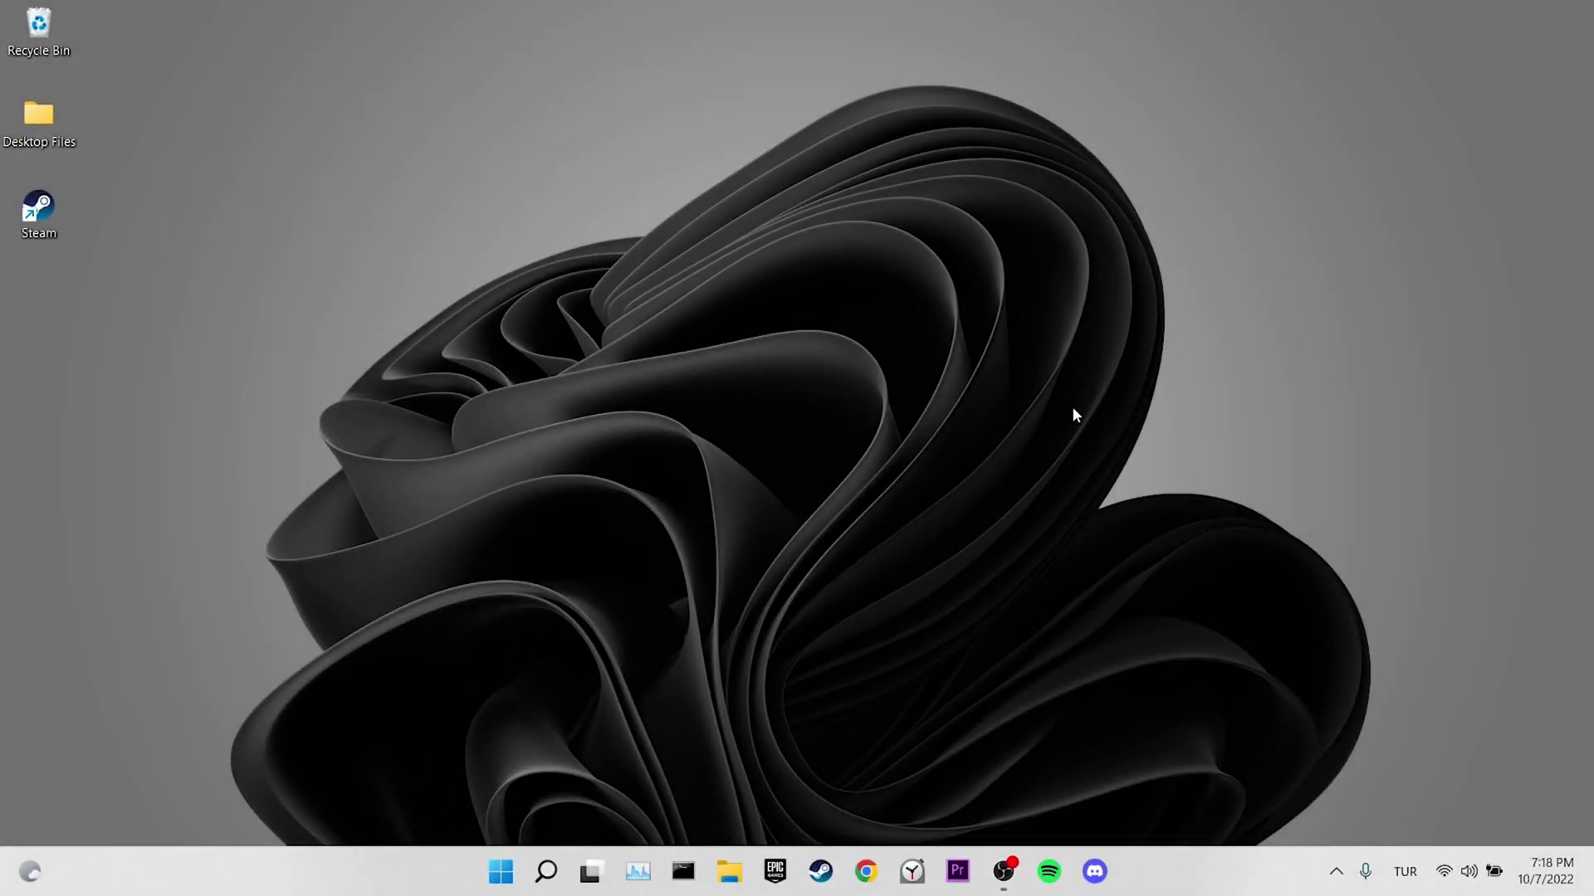
Open the Windows Temp folder by running the command temp from the Run dialog.
{"action": "left_click", "coordinate": [547, 872]}
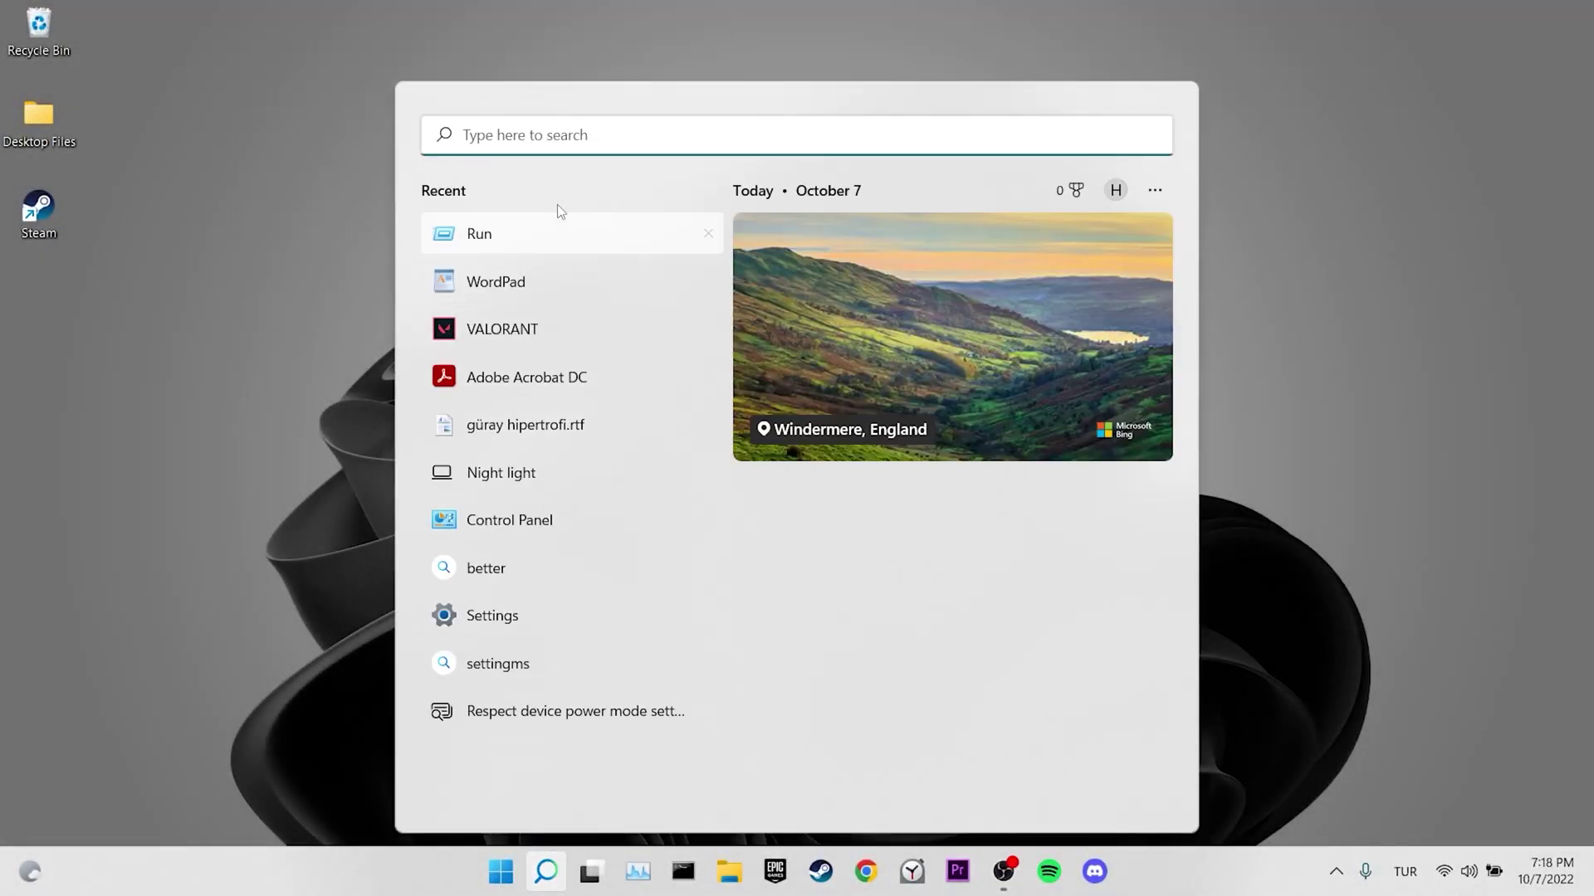
{"action": "type", "text": "run"}
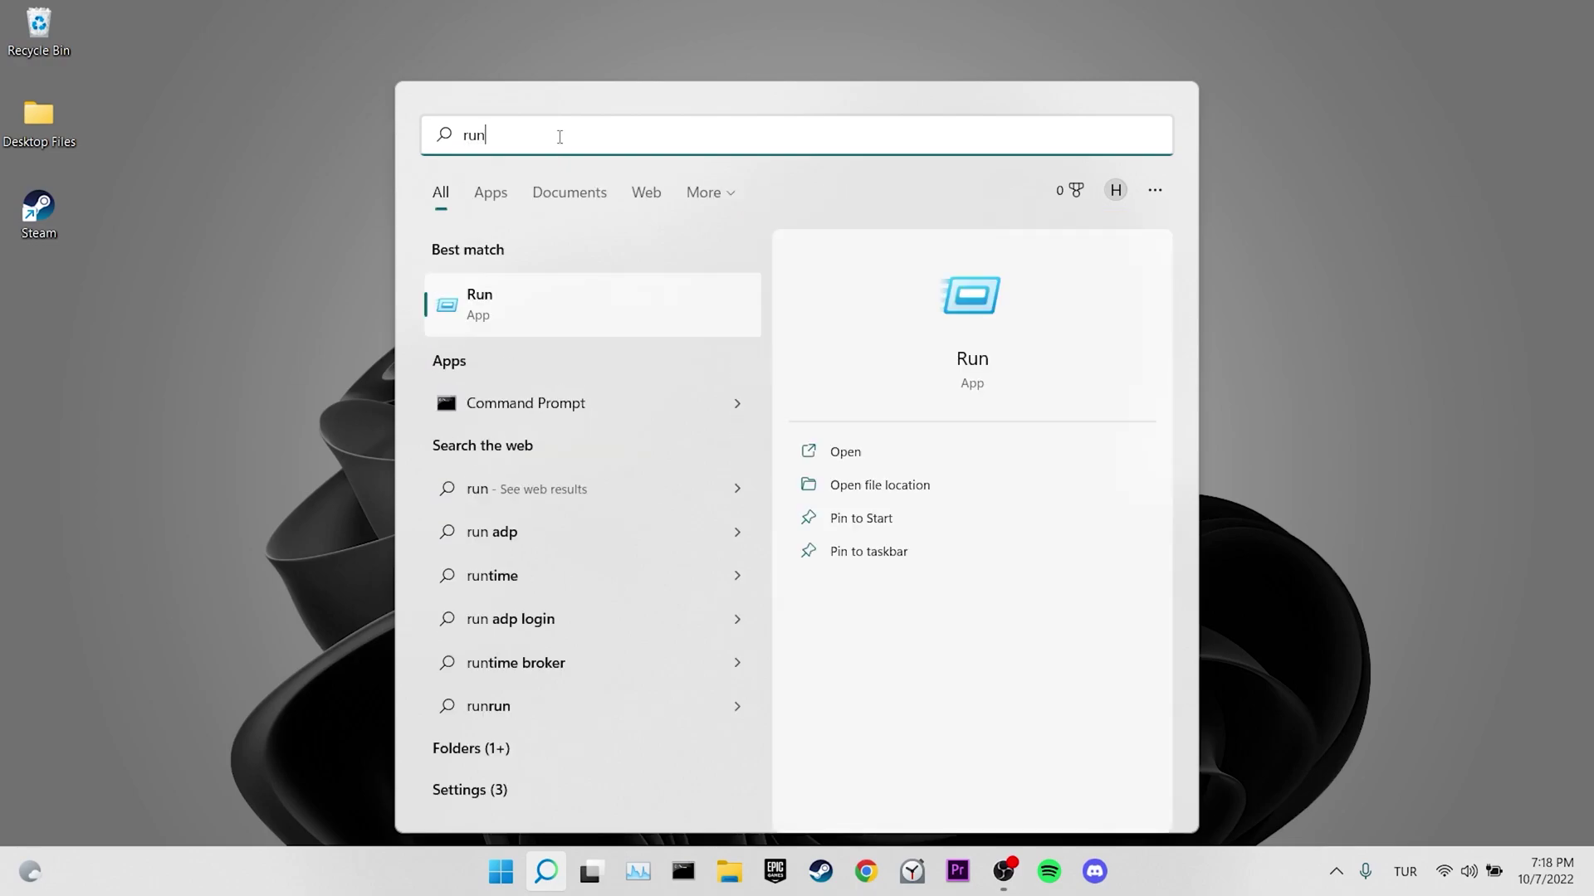
{"action": "key", "text": "Return"}
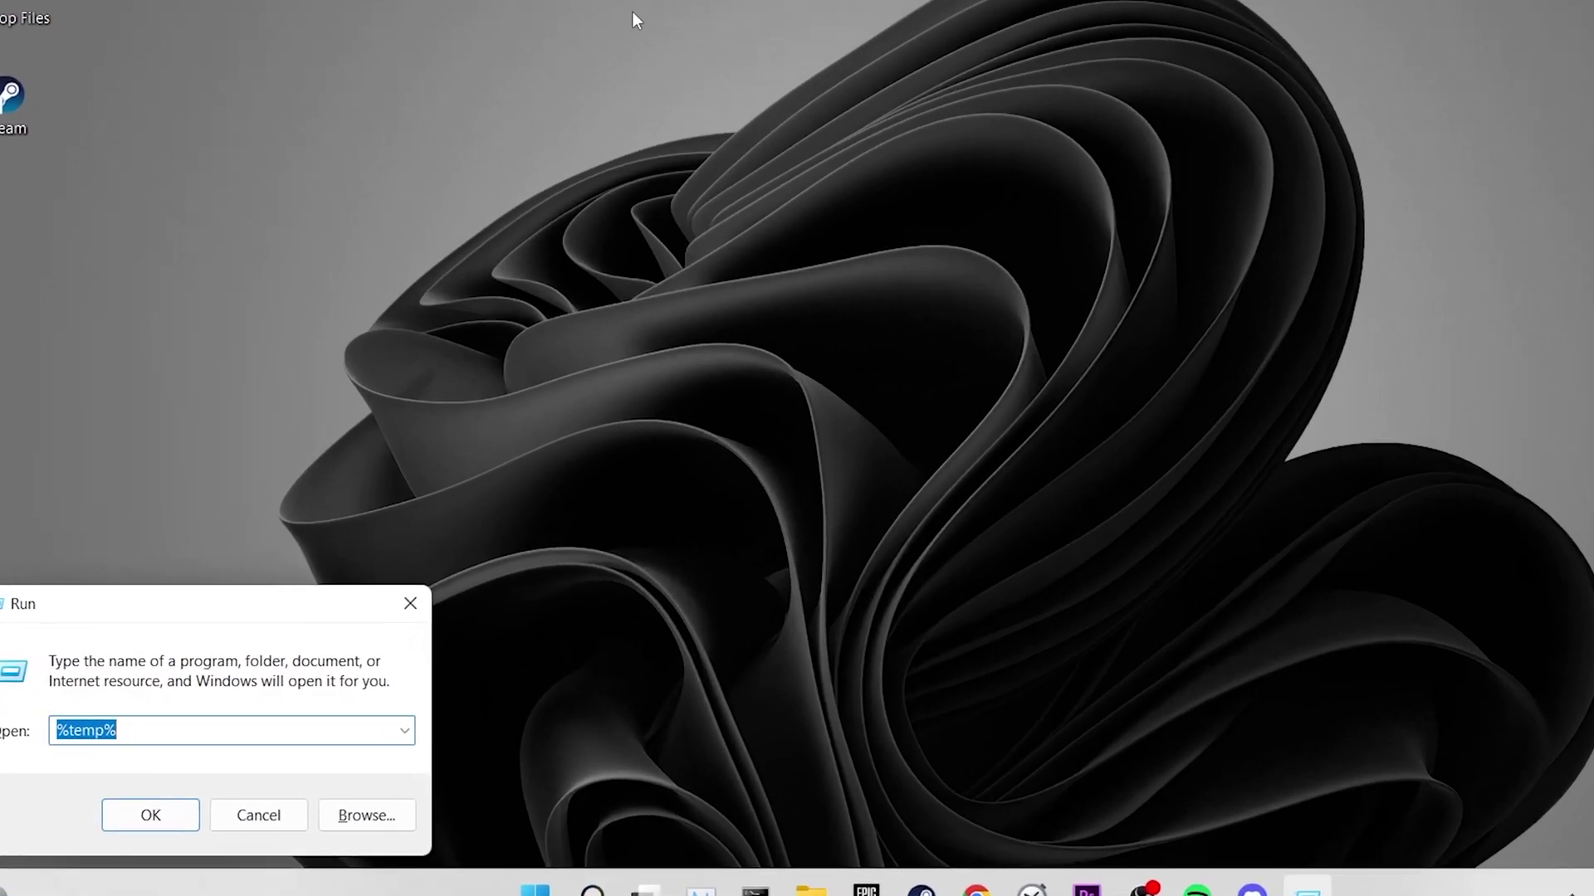
{"action": "key", "text": "BackSpace"}
{"action": "type", "text": "temp"}
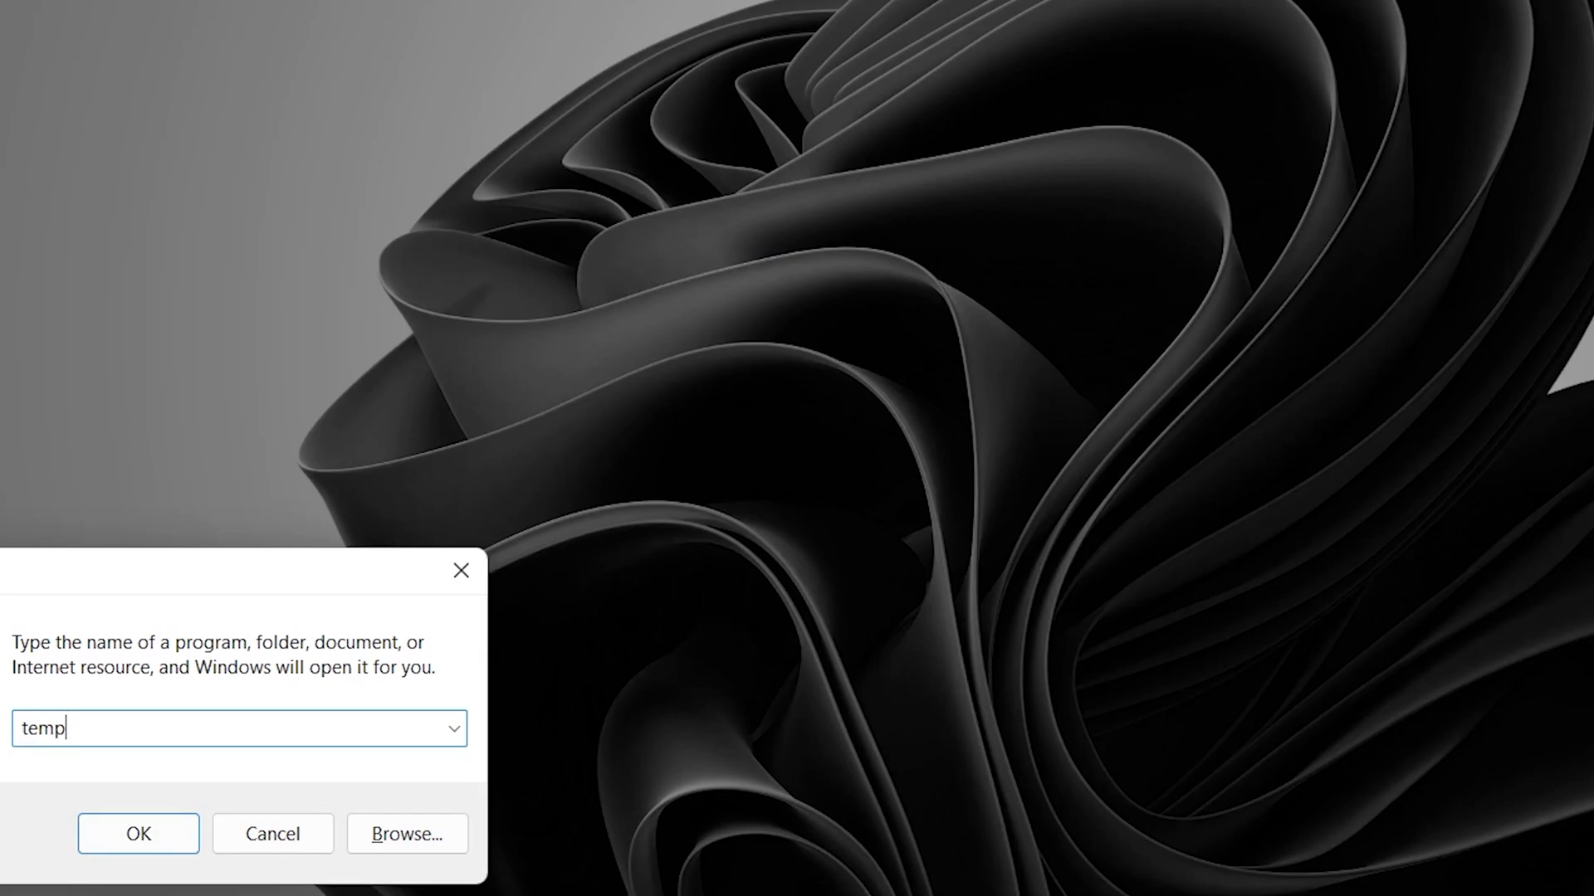
{"action": "left_click", "coordinate": [160, 834]}
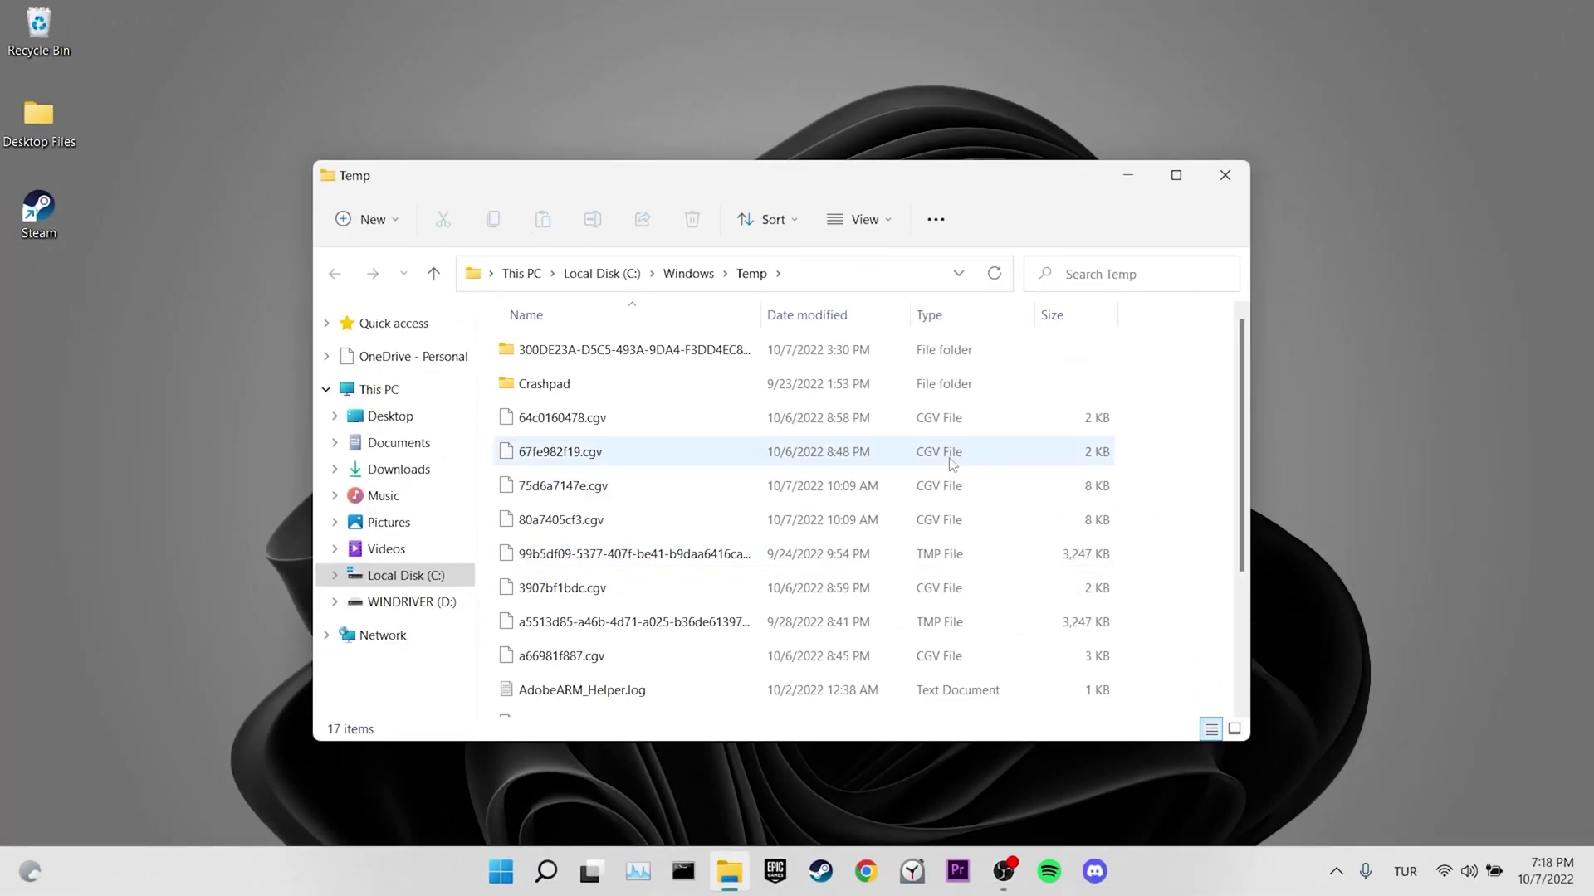
Delete all files and folders in the Windows Temp folder and close its window.
{"action": "key", "text": "ctrl+a"}
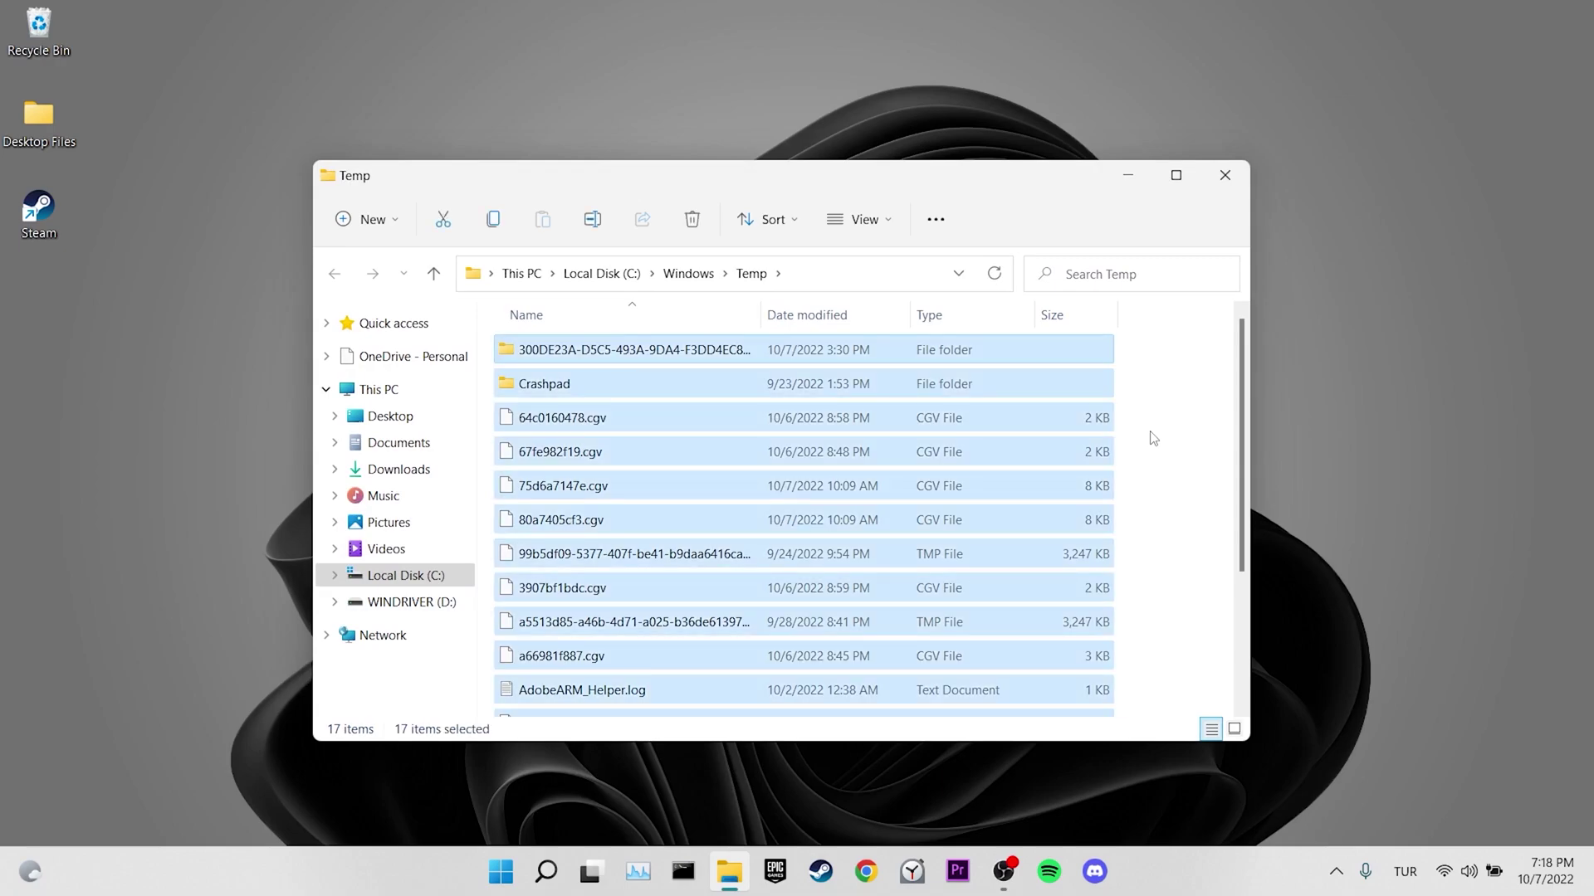
{"action": "key", "text": "Delete"}
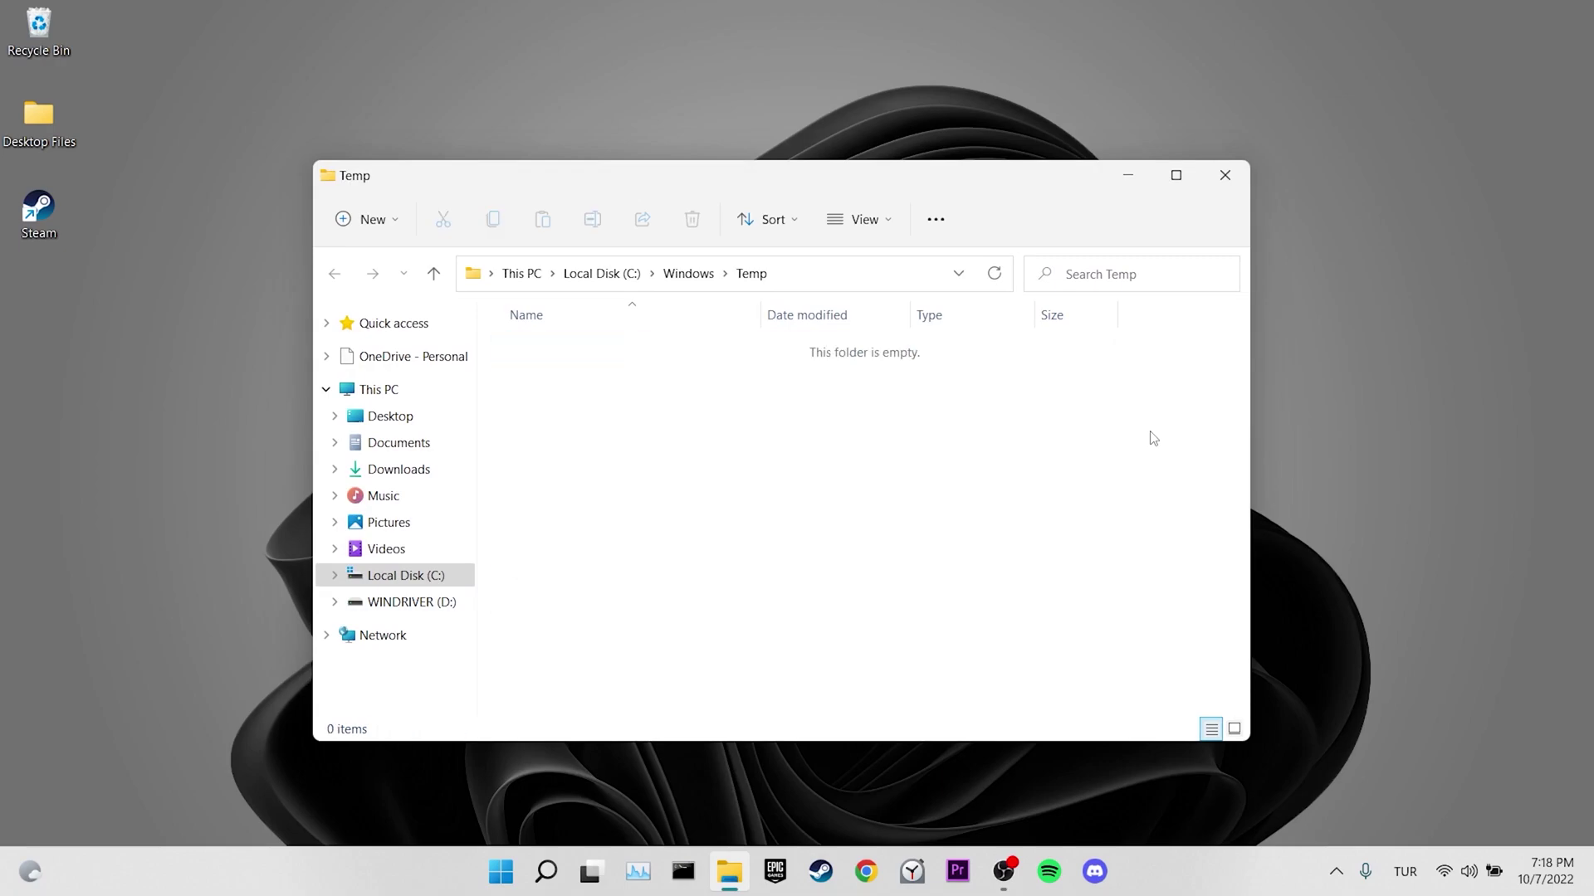
{"action": "left_click", "coordinate": [1225, 175]}
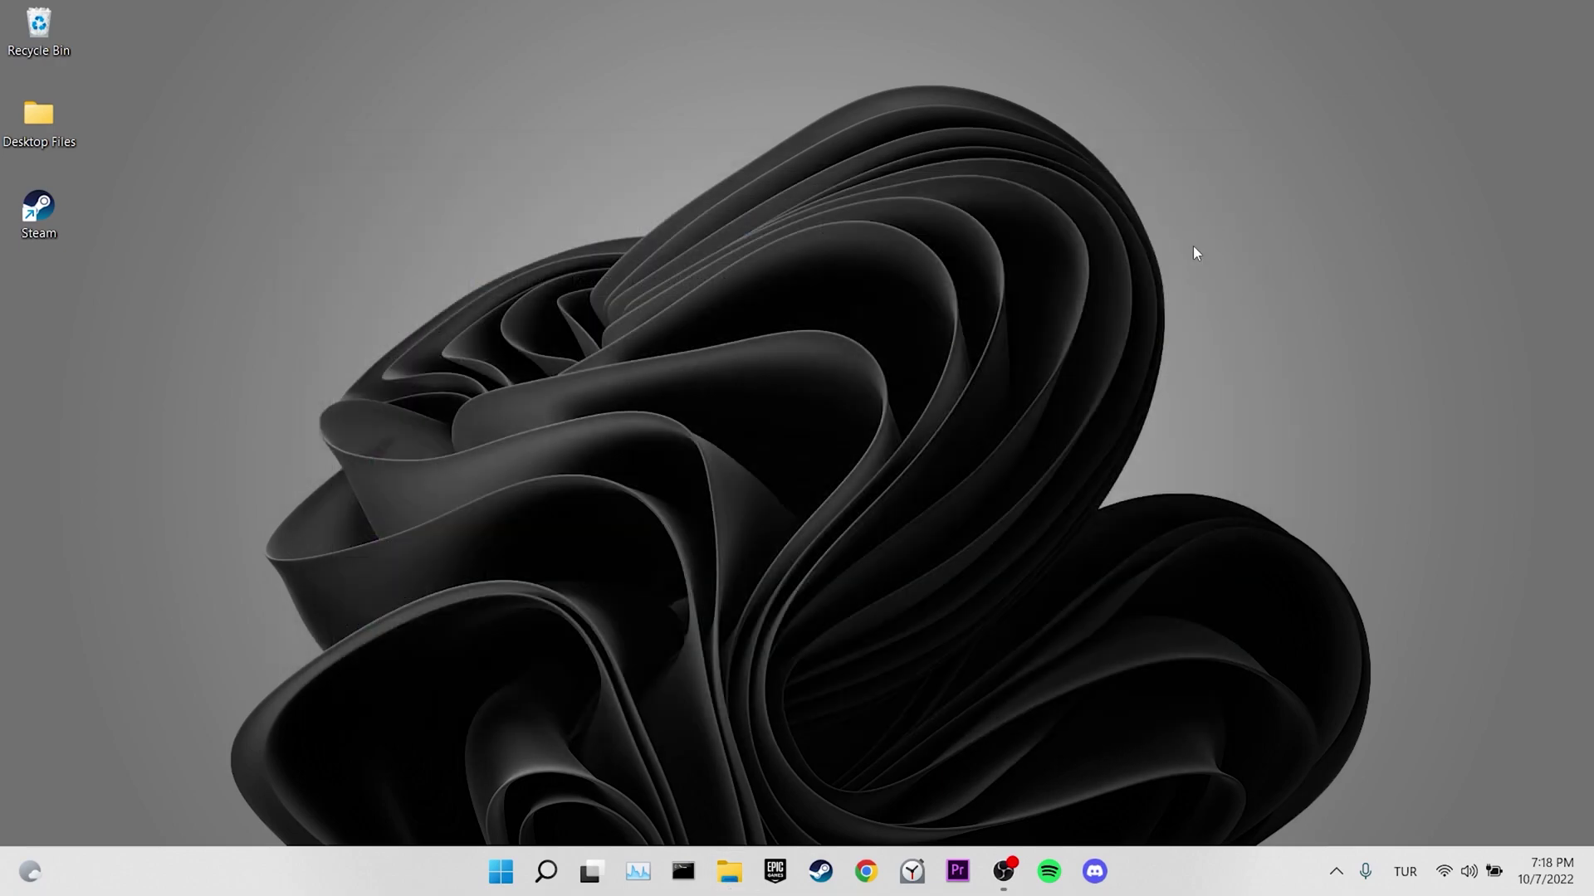
Open the user account's local Temp folder by running %temp% from the Run dialog.
{"action": "left_click", "coordinate": [545, 872]}
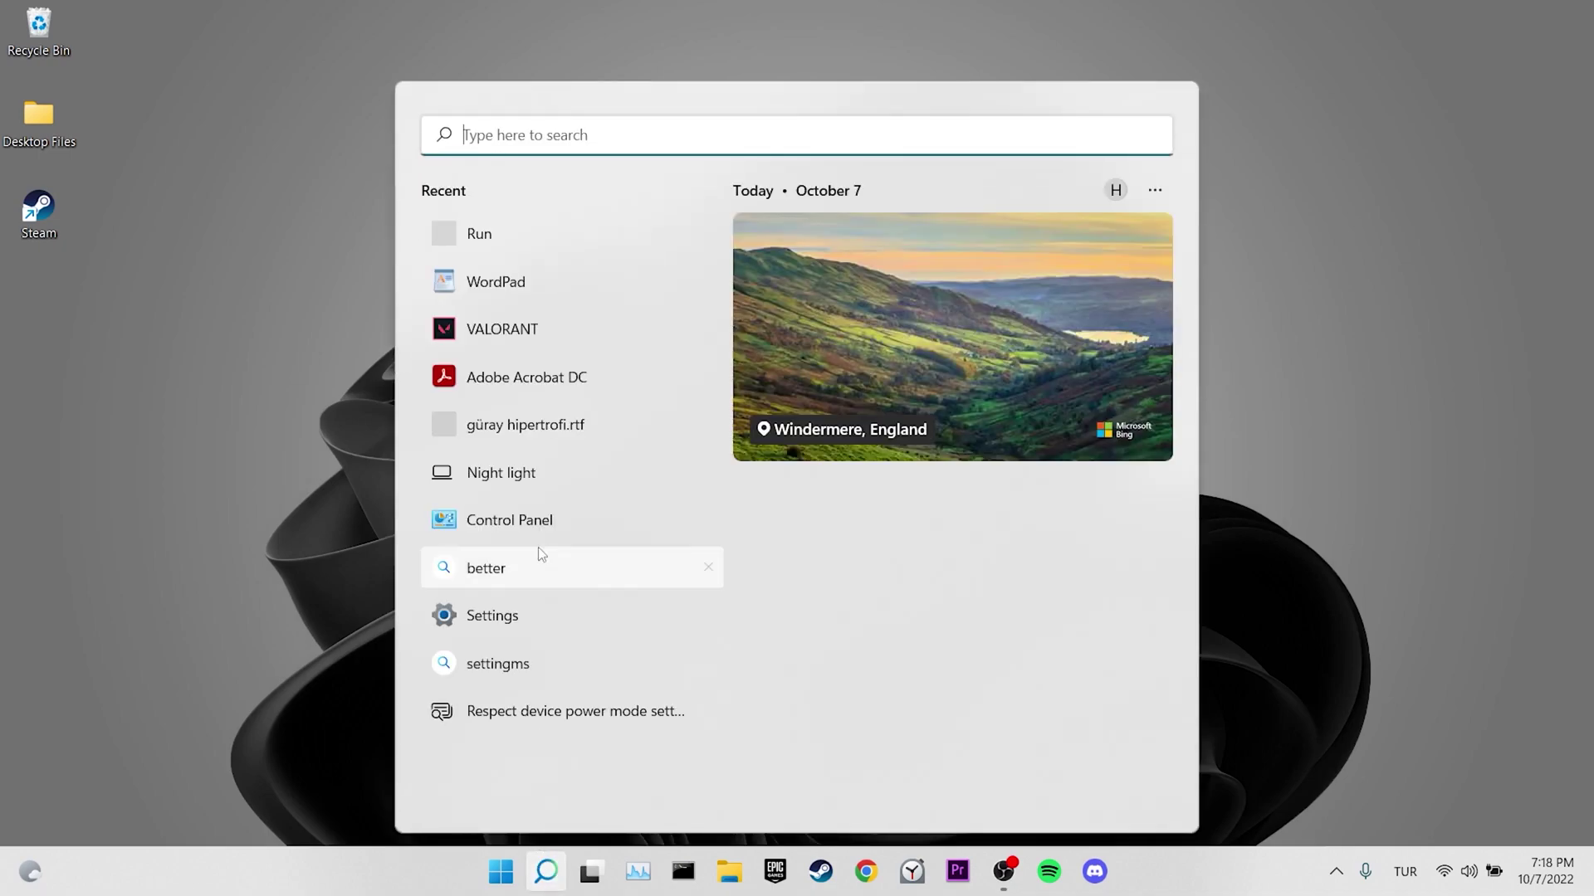
{"action": "left_click", "coordinate": [504, 242]}
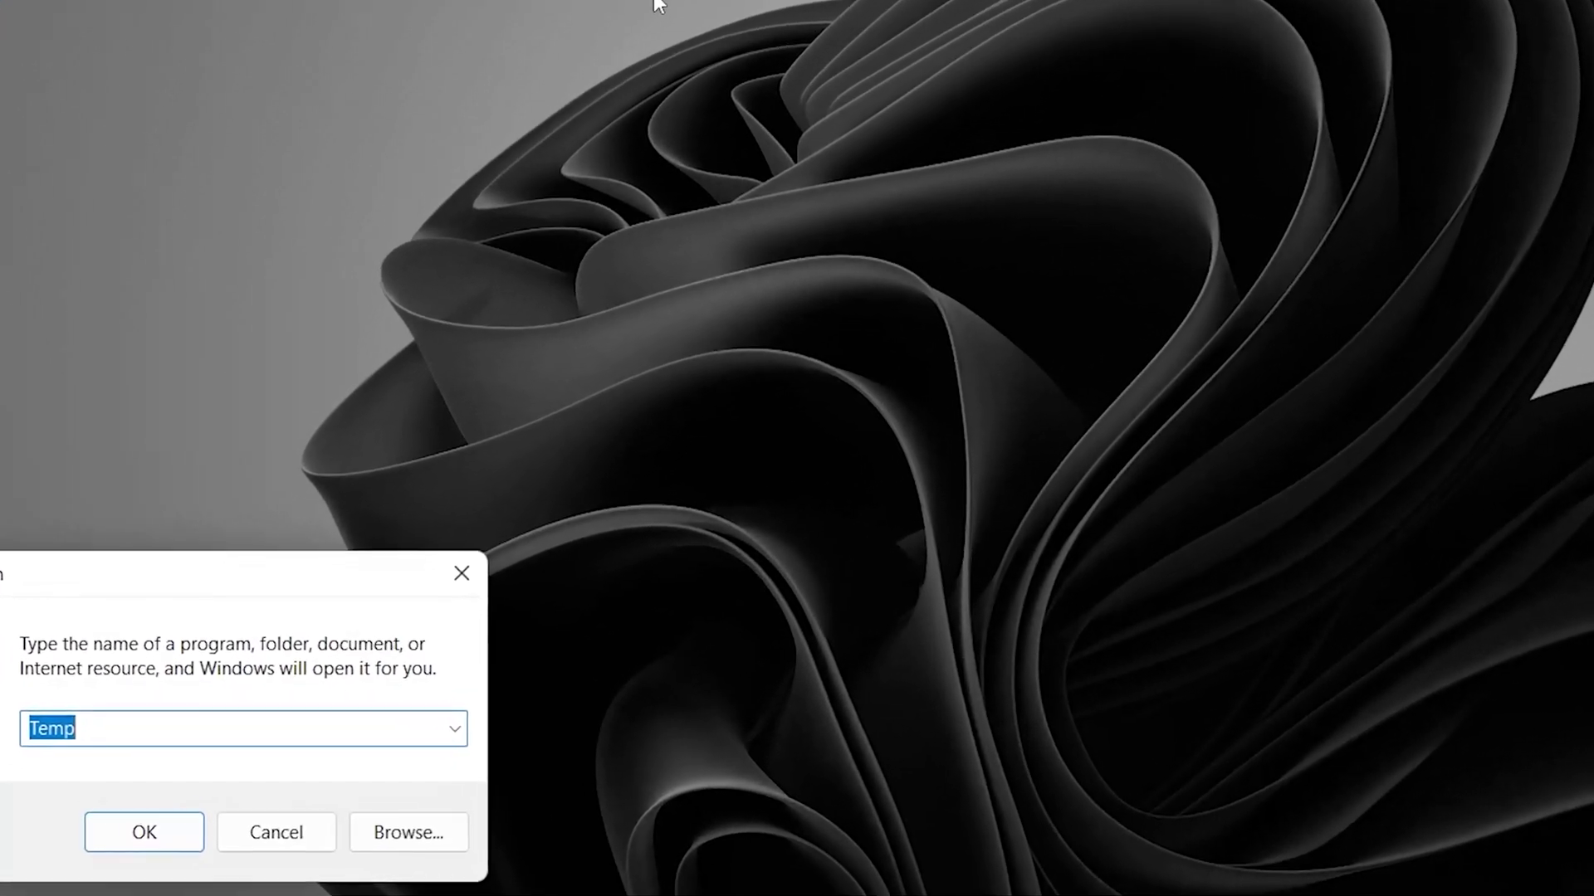
{"action": "type", "text": "%temp%"}
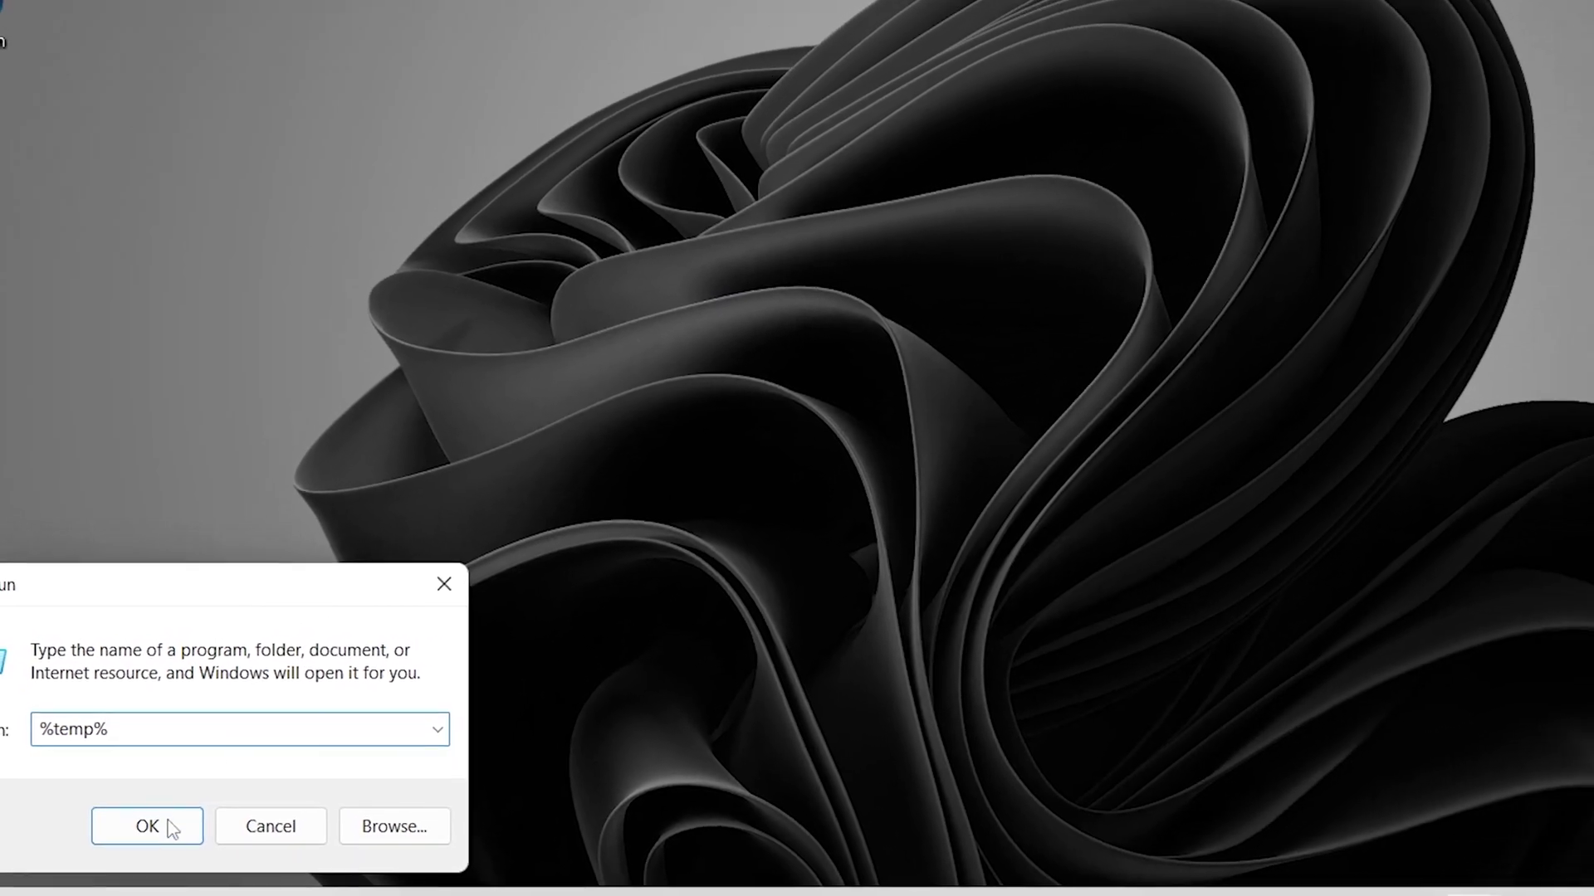
{"action": "left_click", "coordinate": [153, 833]}
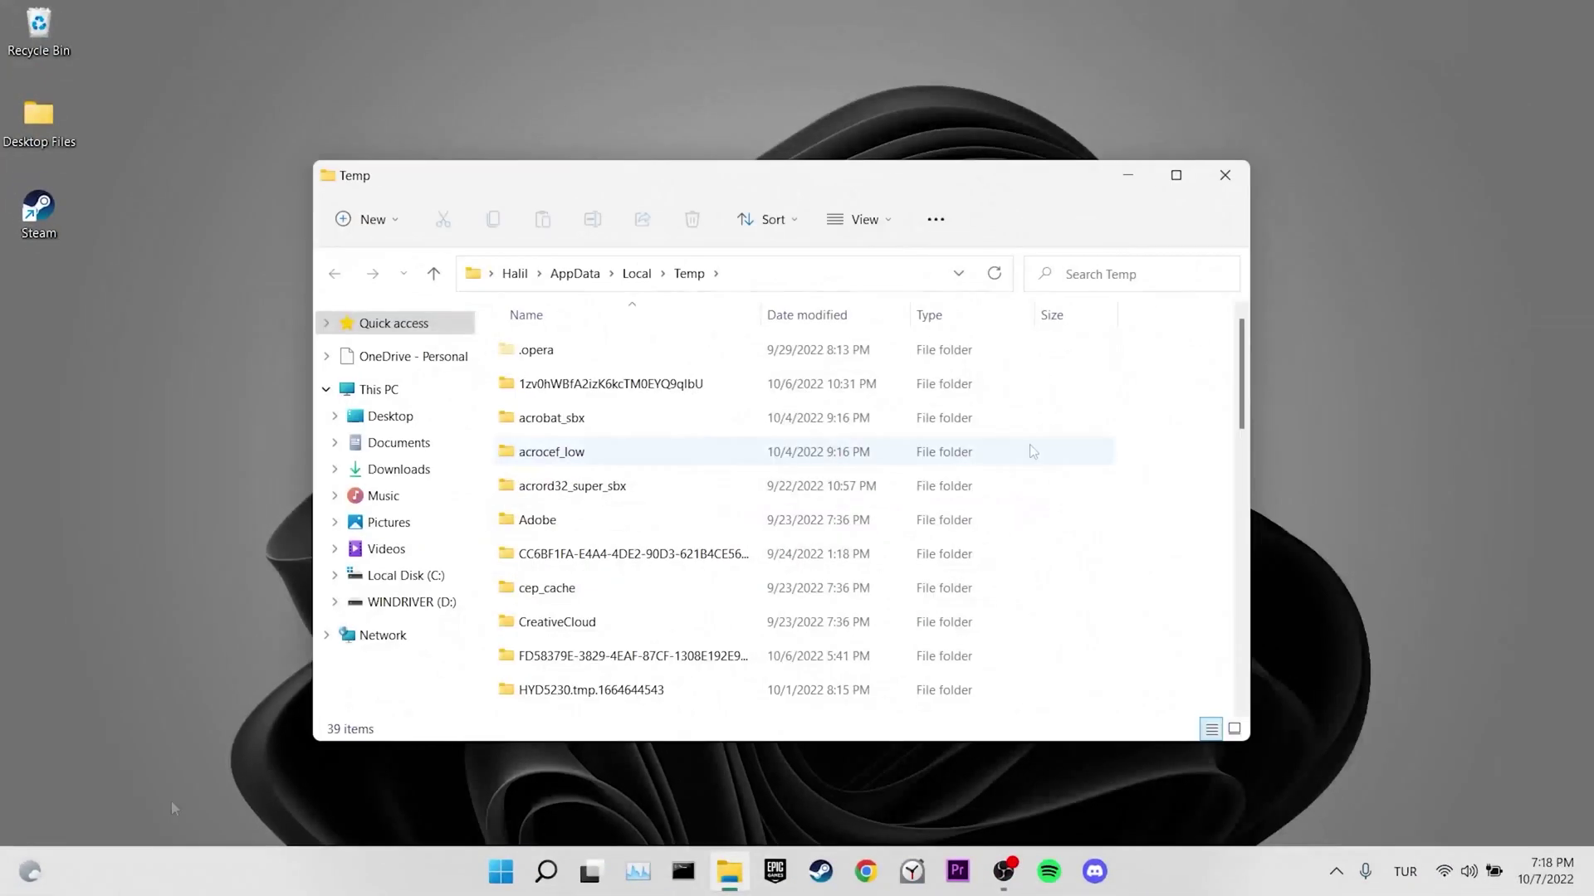
Delete everything in the local Temp folder, skipping all current items that are in use.
{"action": "left_click", "coordinate": [1100, 417]}
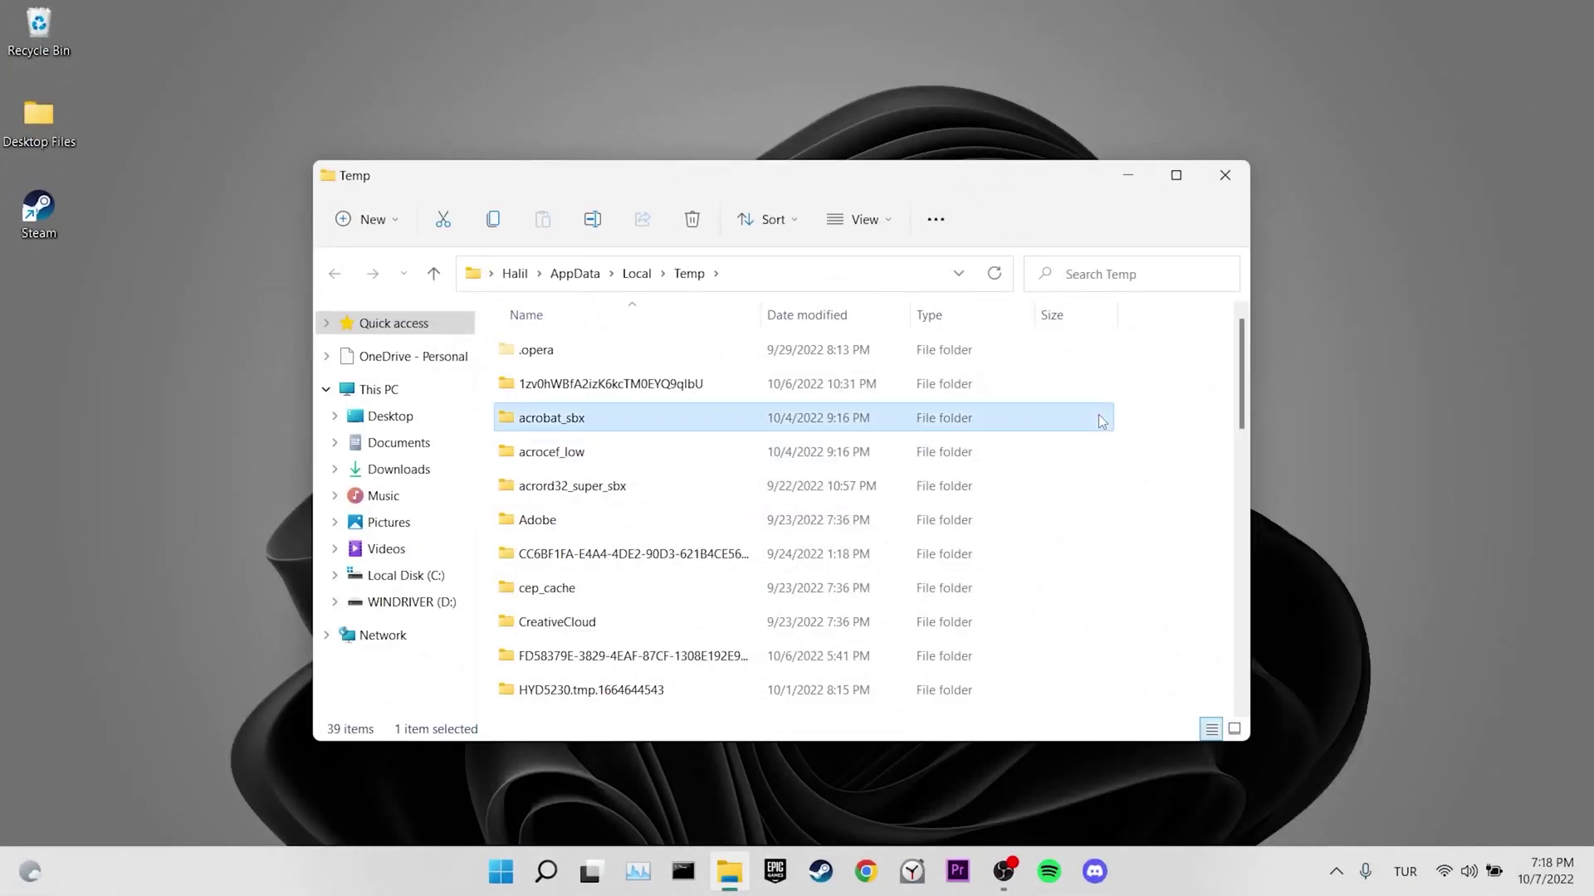
{"action": "key", "text": "ctrl+a"}
{"action": "key", "text": "Delete"}
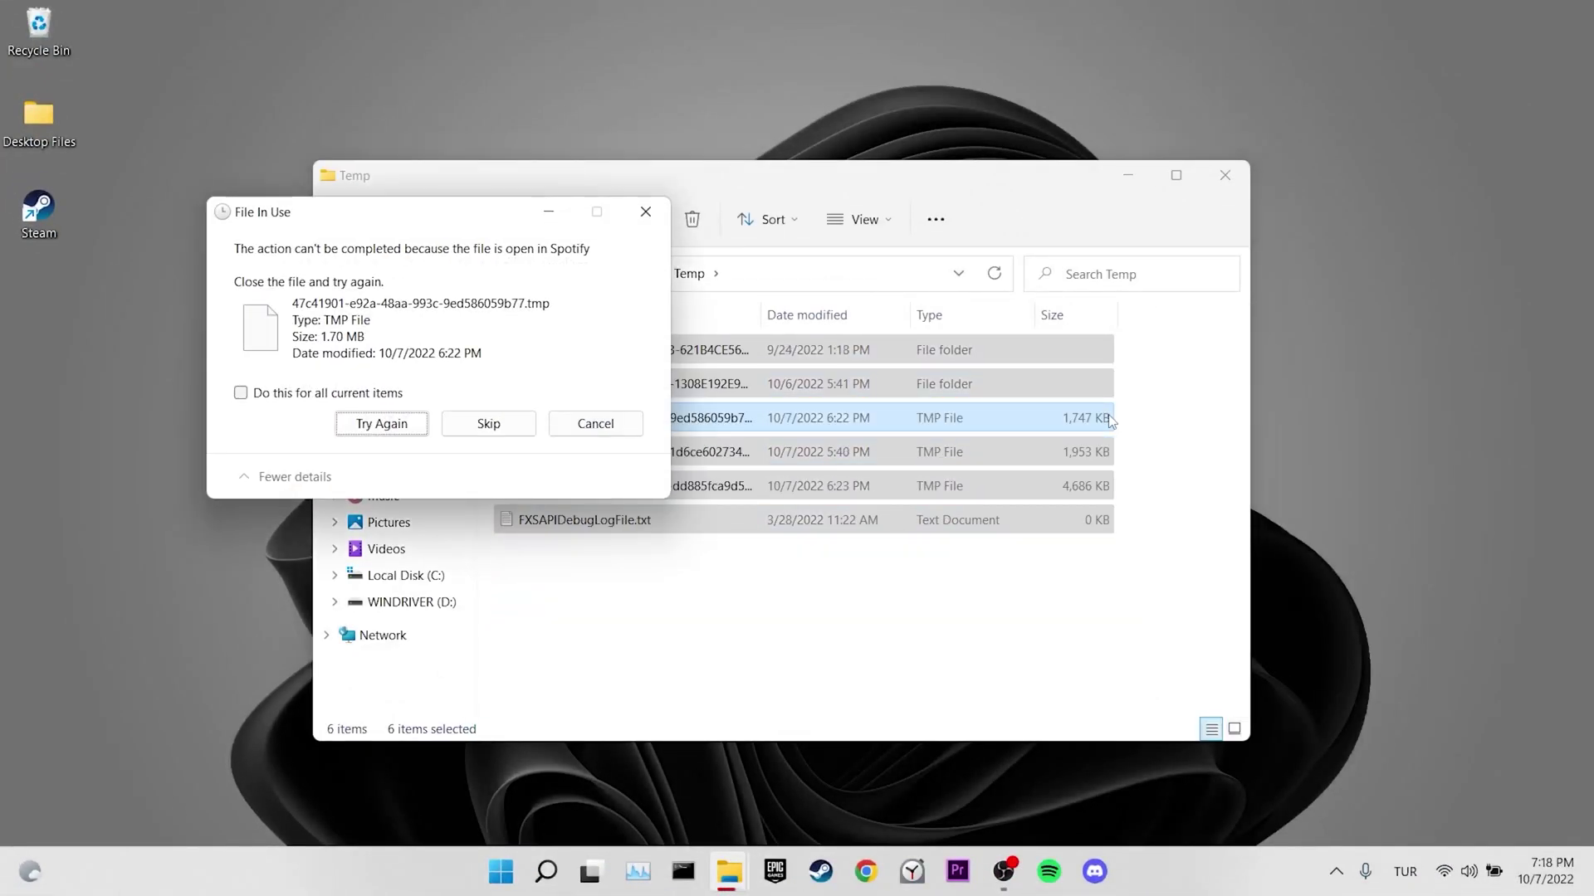
{"action": "left_click", "coordinate": [241, 393]}
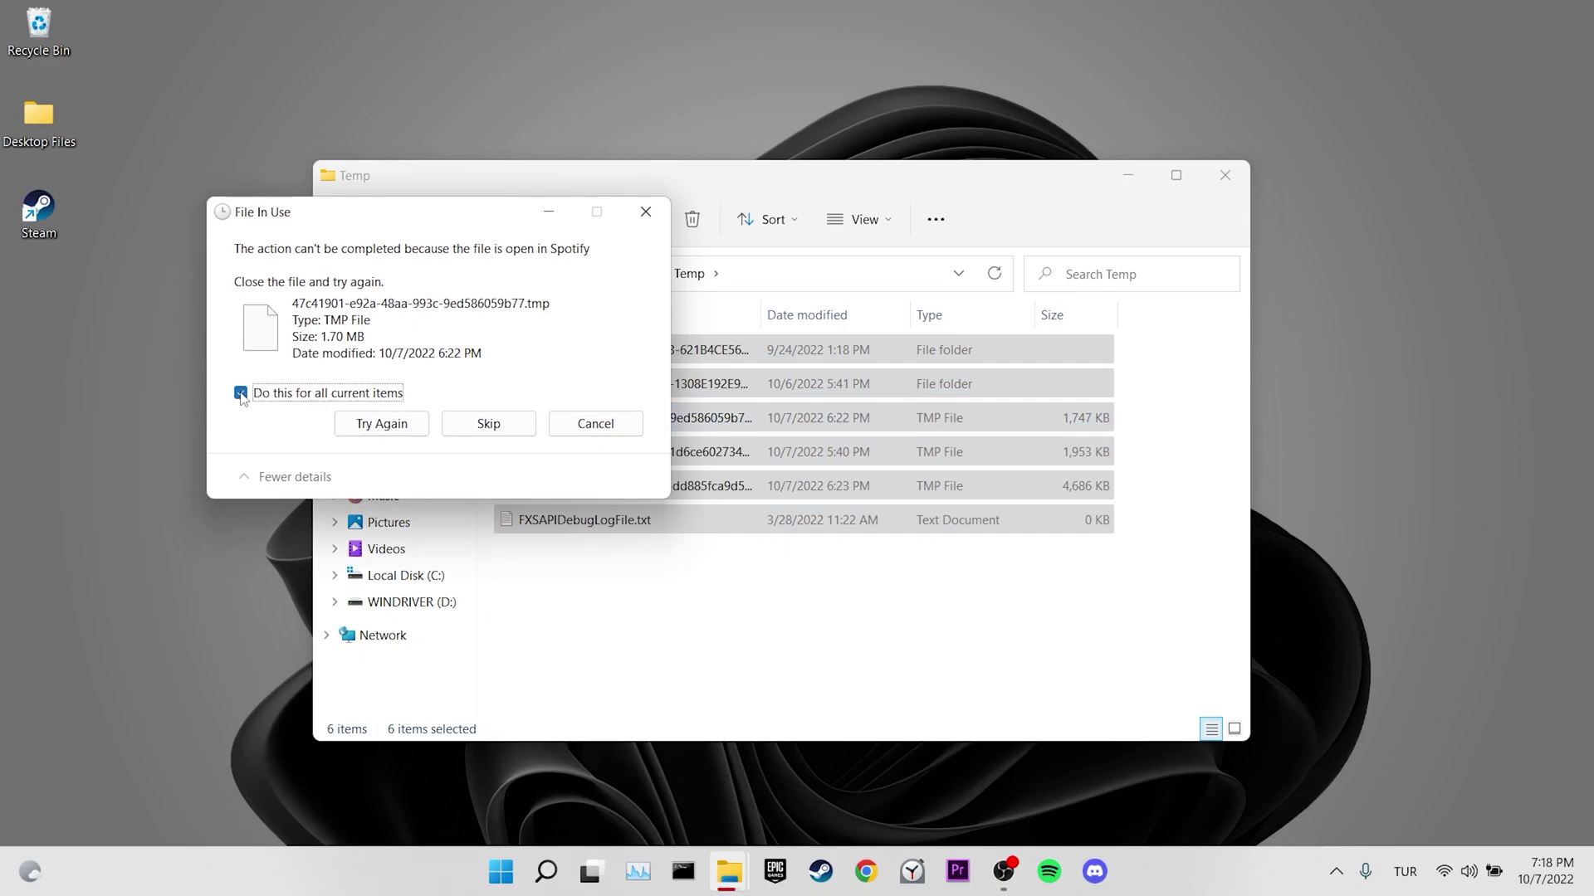
{"action": "left_click", "coordinate": [491, 423]}
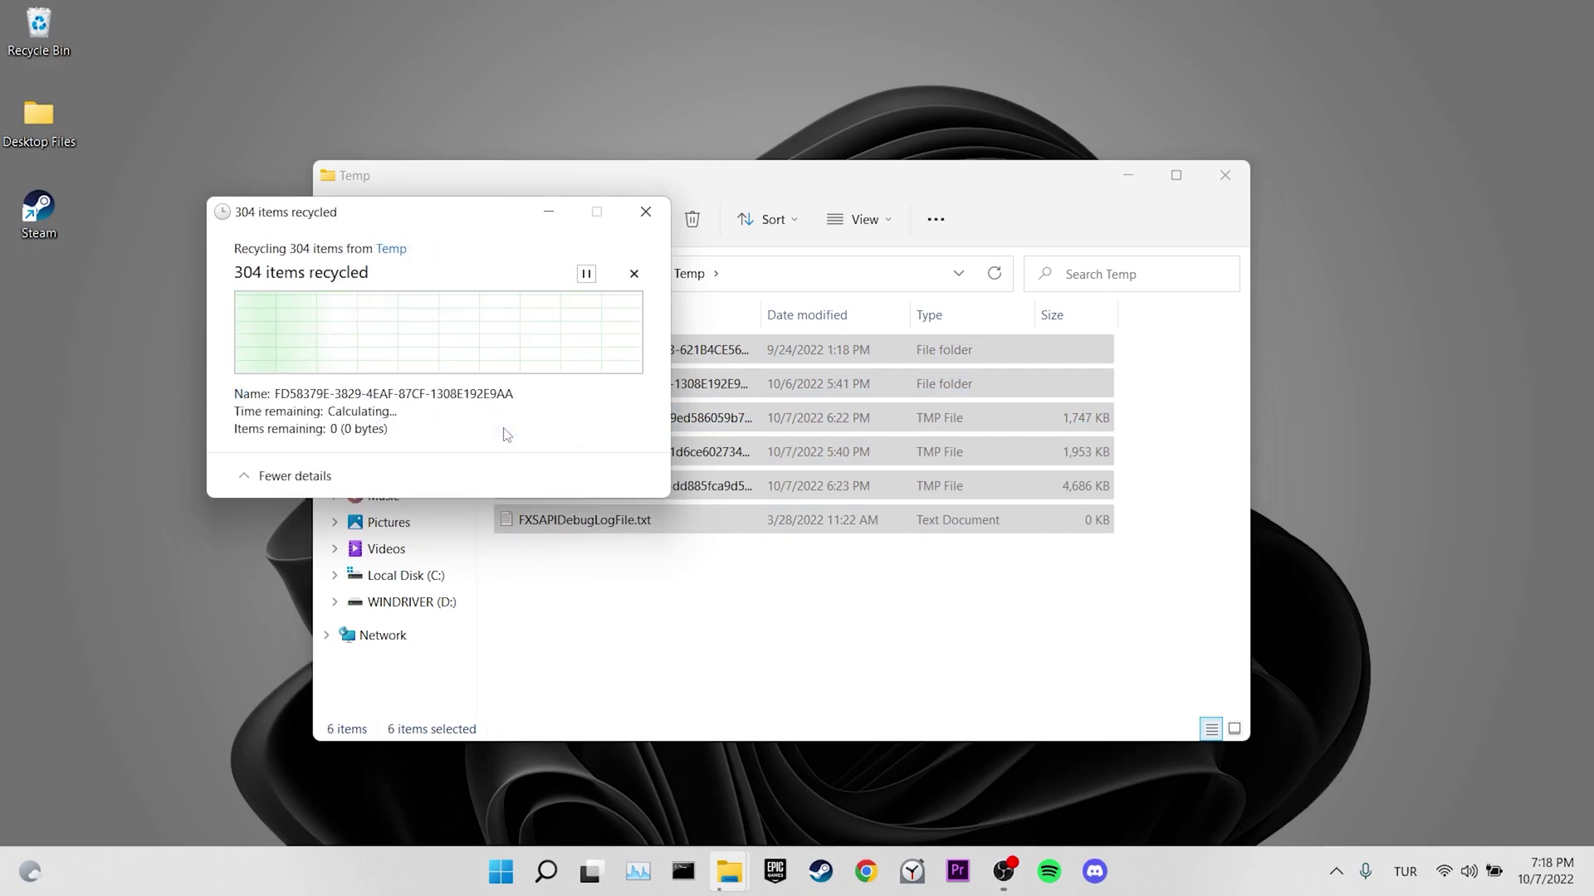
{"action": "left_click", "coordinate": [606, 558]}
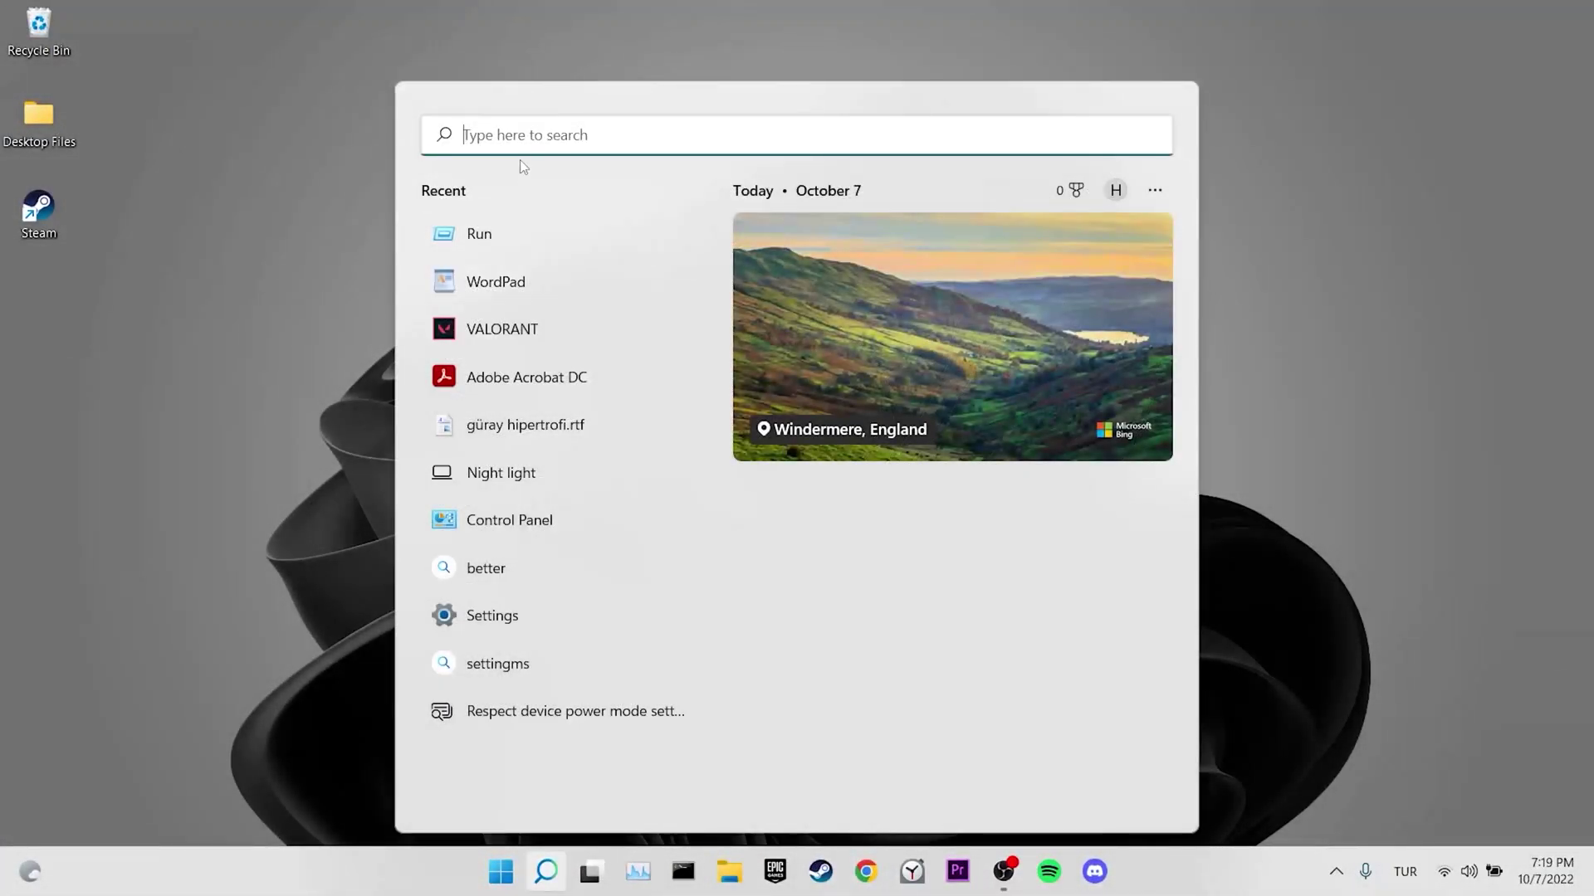
In the Windows Date & time settings, turn on Set time automatically and sync the clock with the time server.
{"action": "type", "text": "settings"}
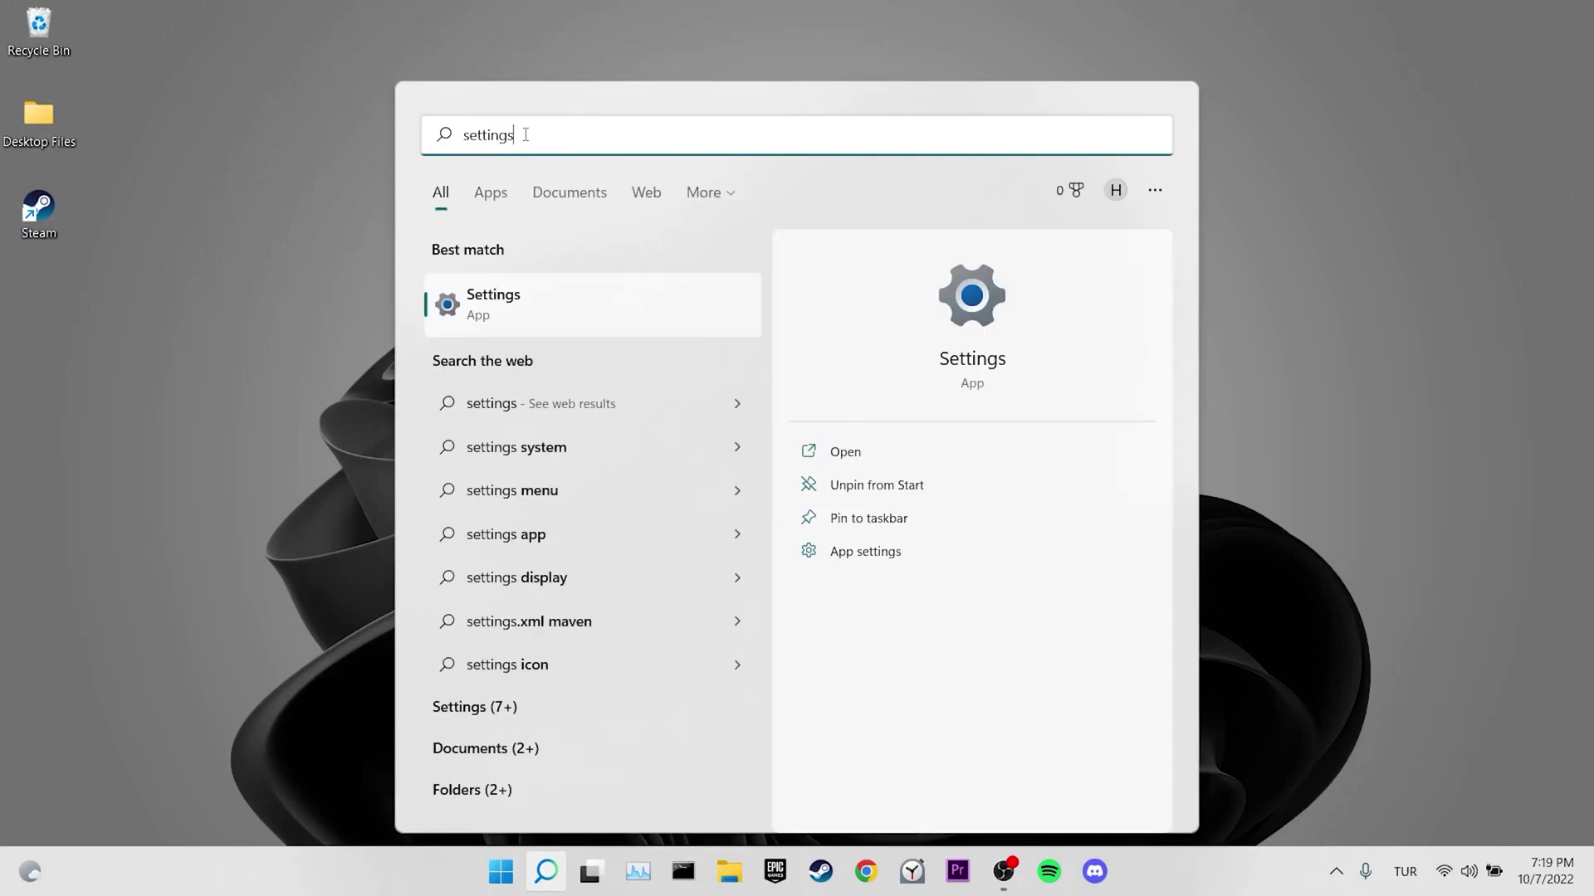
{"action": "key", "text": "Return"}
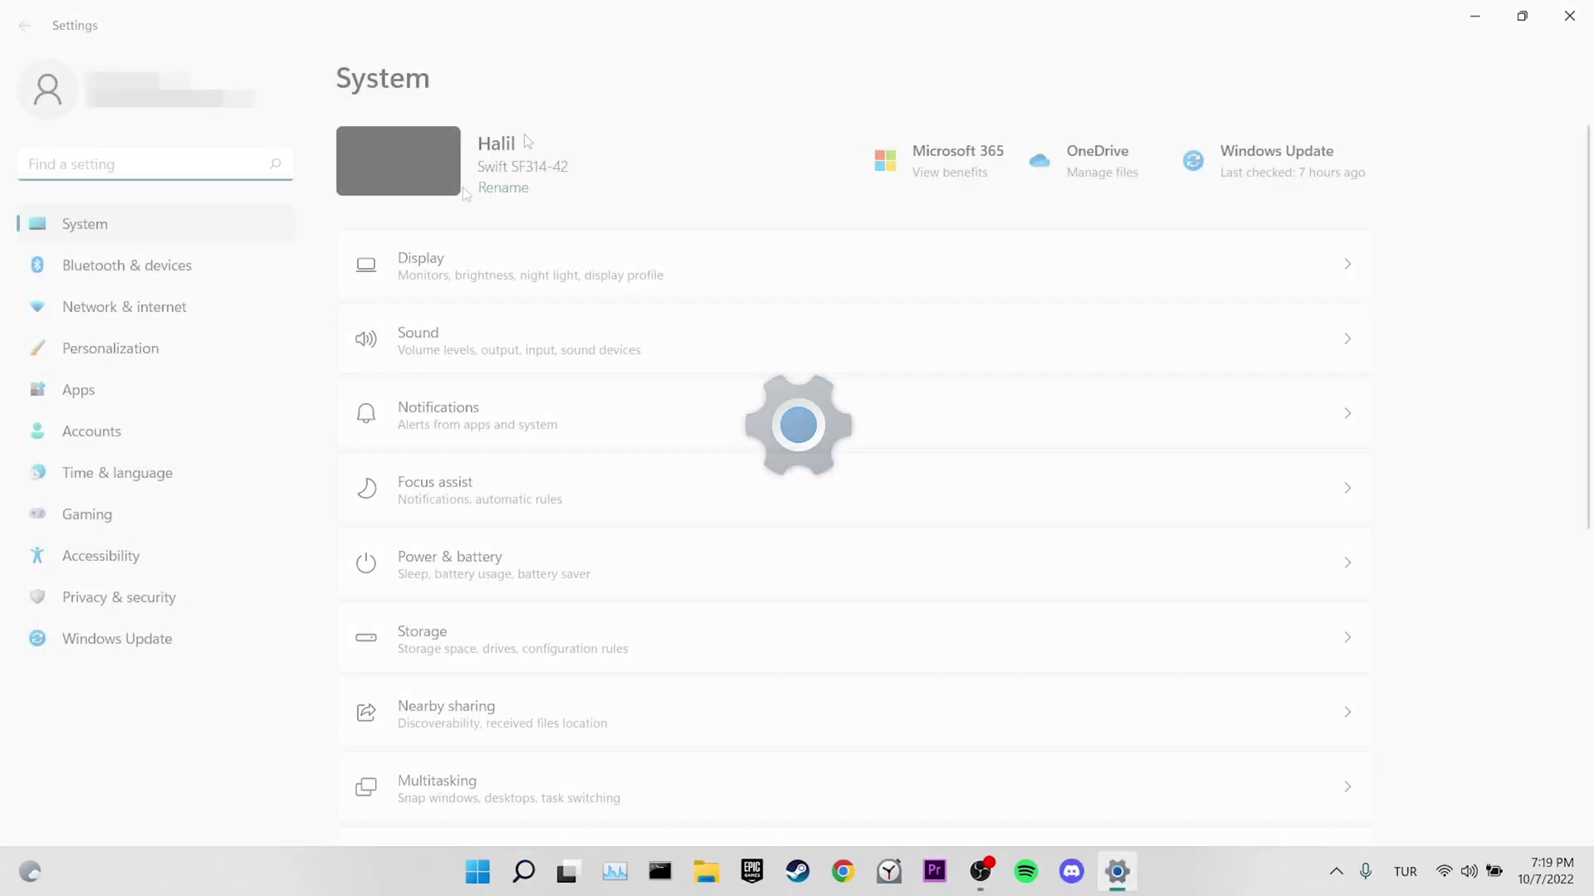
{"action": "left_click", "coordinate": [181, 470]}
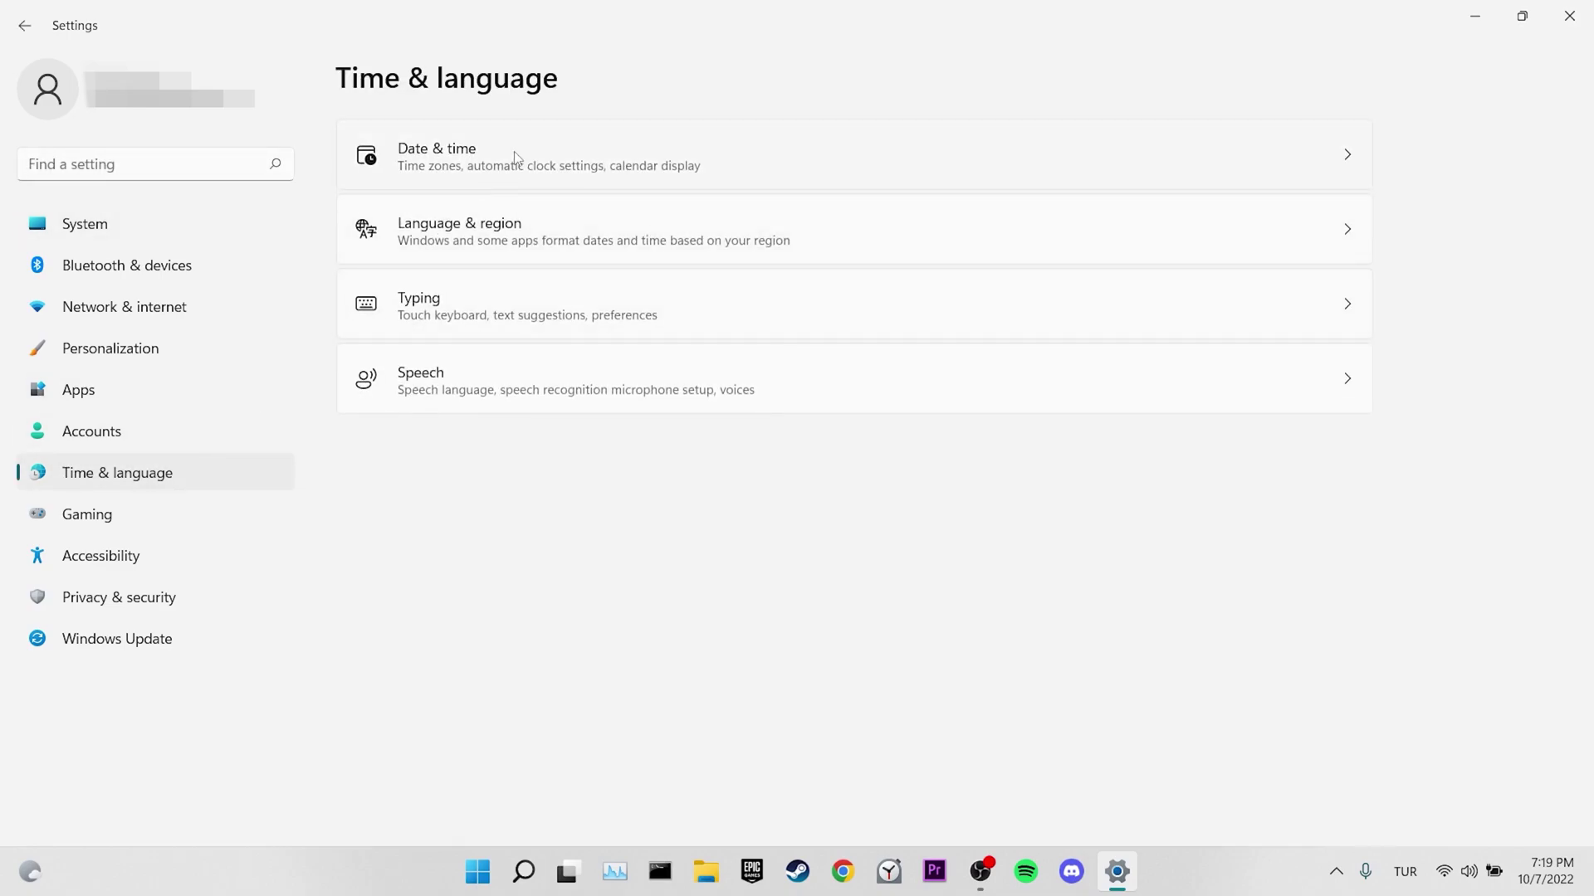
{"action": "left_click", "coordinate": [516, 157]}
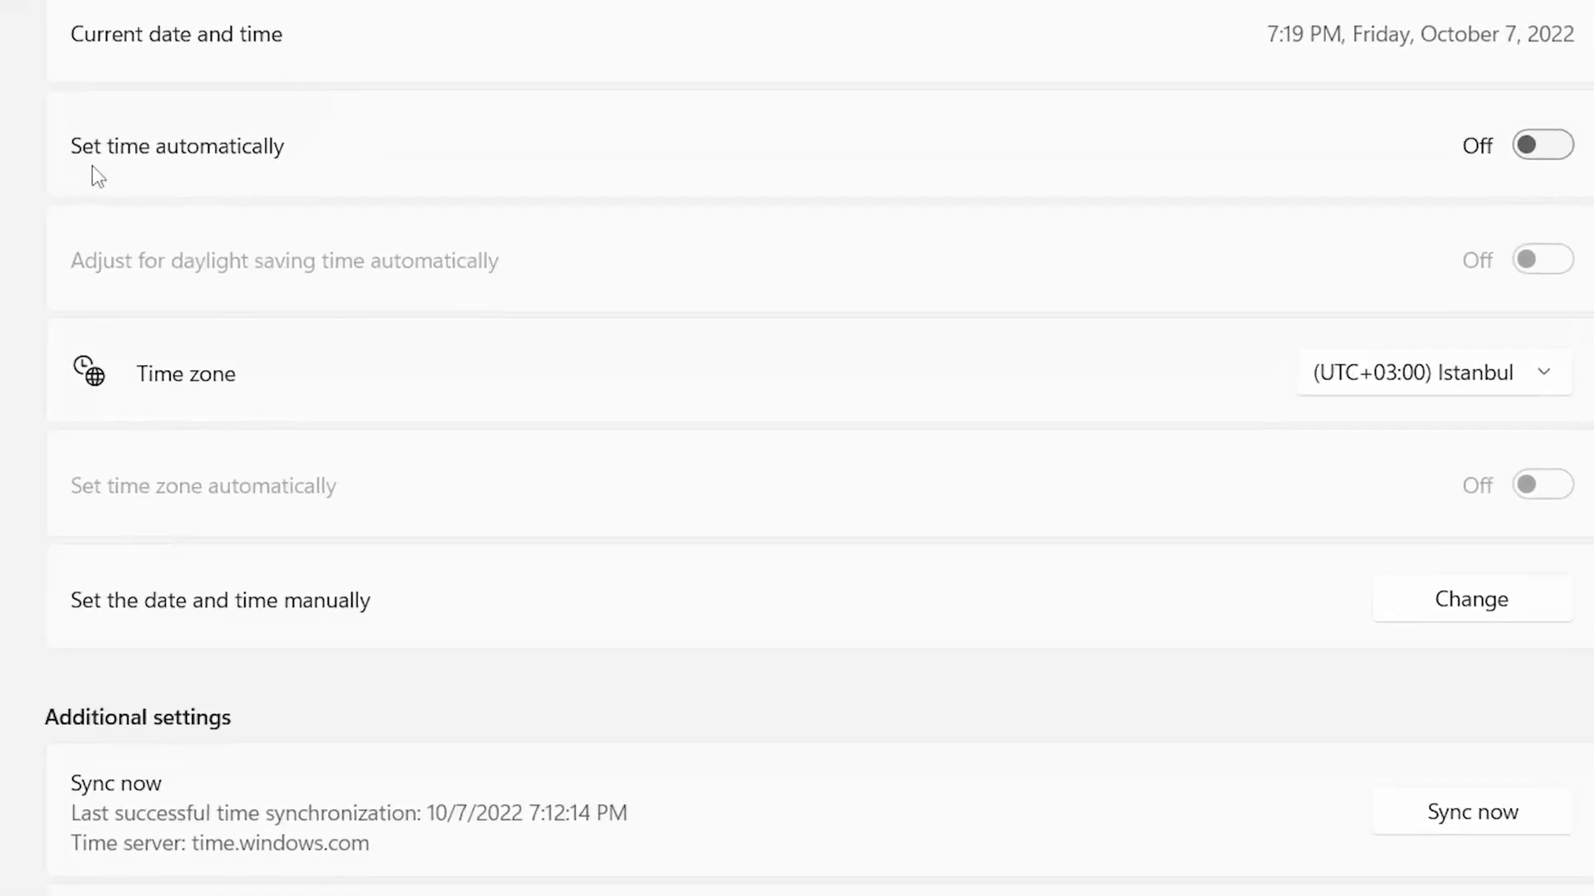
{"action": "left_click", "coordinate": [1537, 150]}
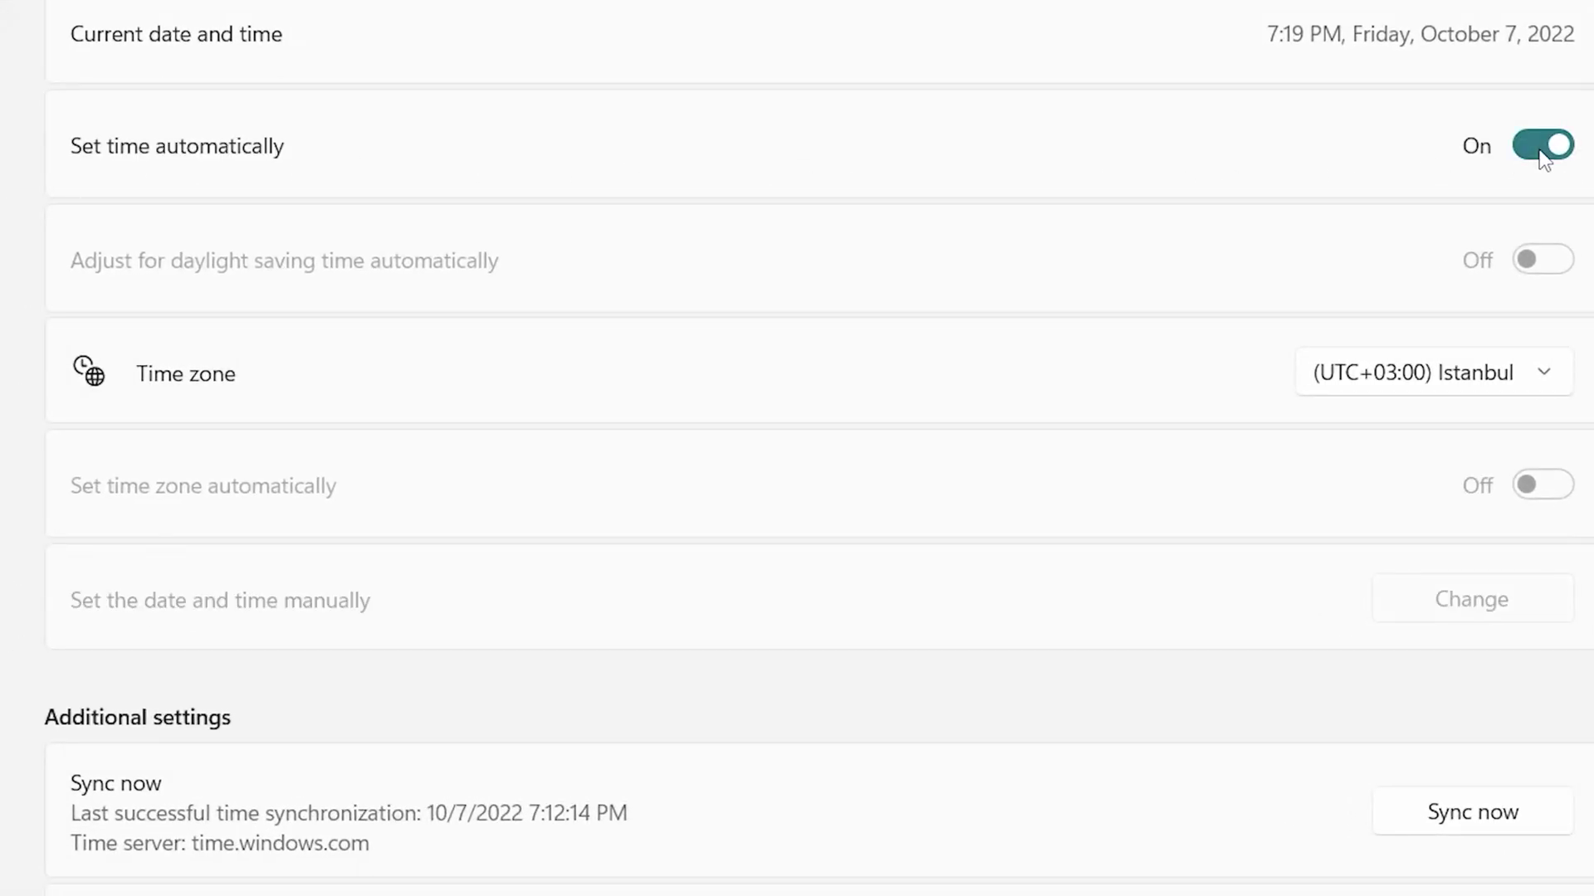
{"action": "left_click", "coordinate": [1494, 810]}
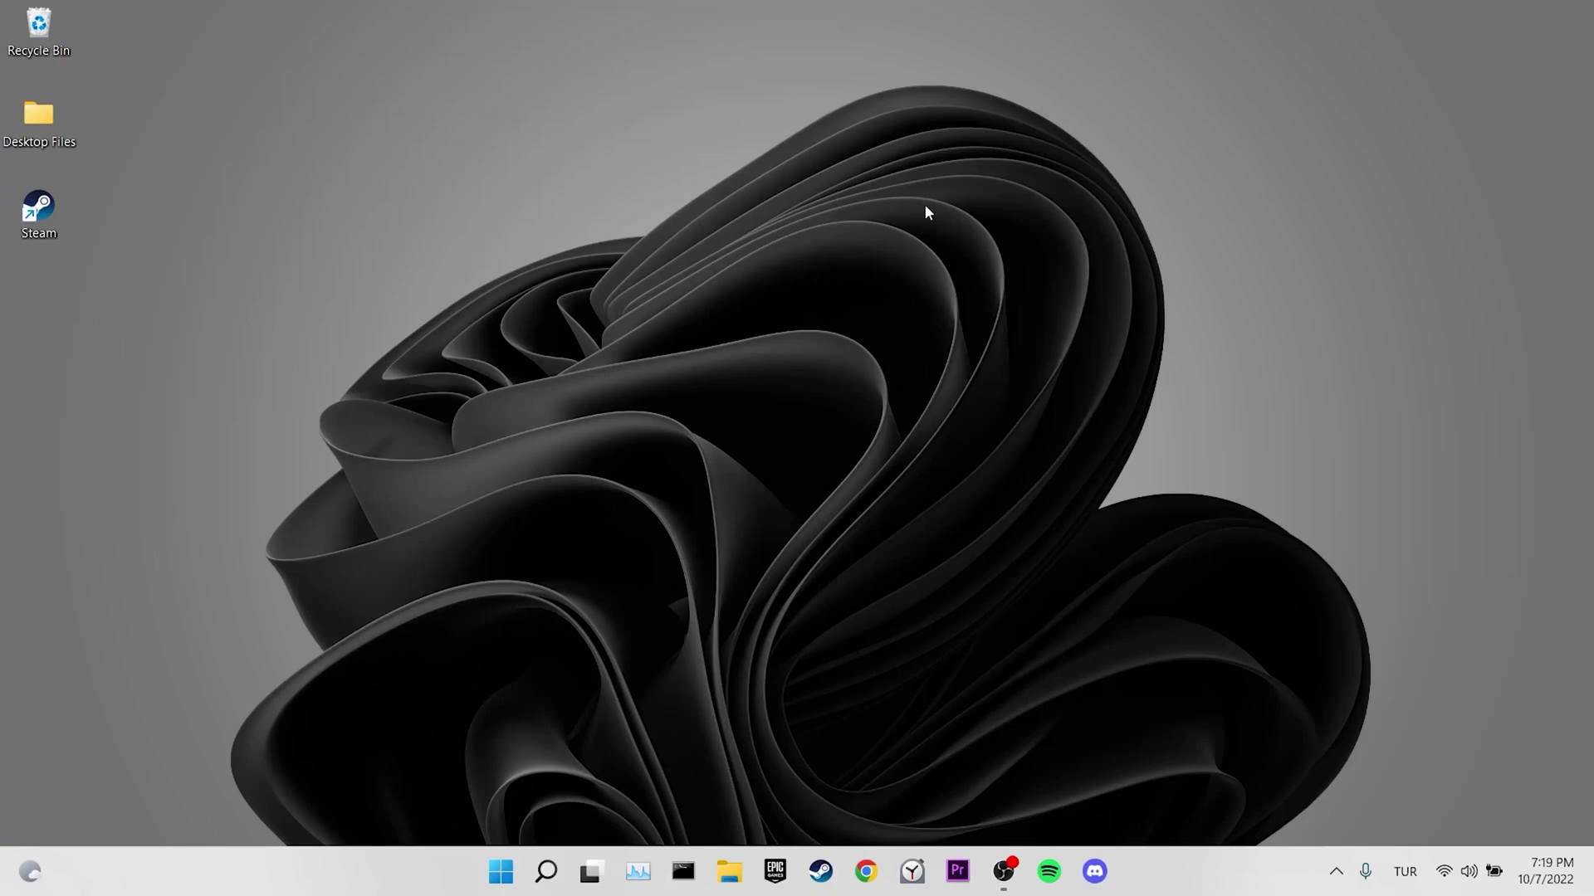
Add the launch options -login -noreactlogin after steam.exe in the Target of the desktop Steam shortcut's properties.
{"action": "right_click", "coordinate": [53, 213]}
{"action": "left_click", "coordinate": [191, 480]}
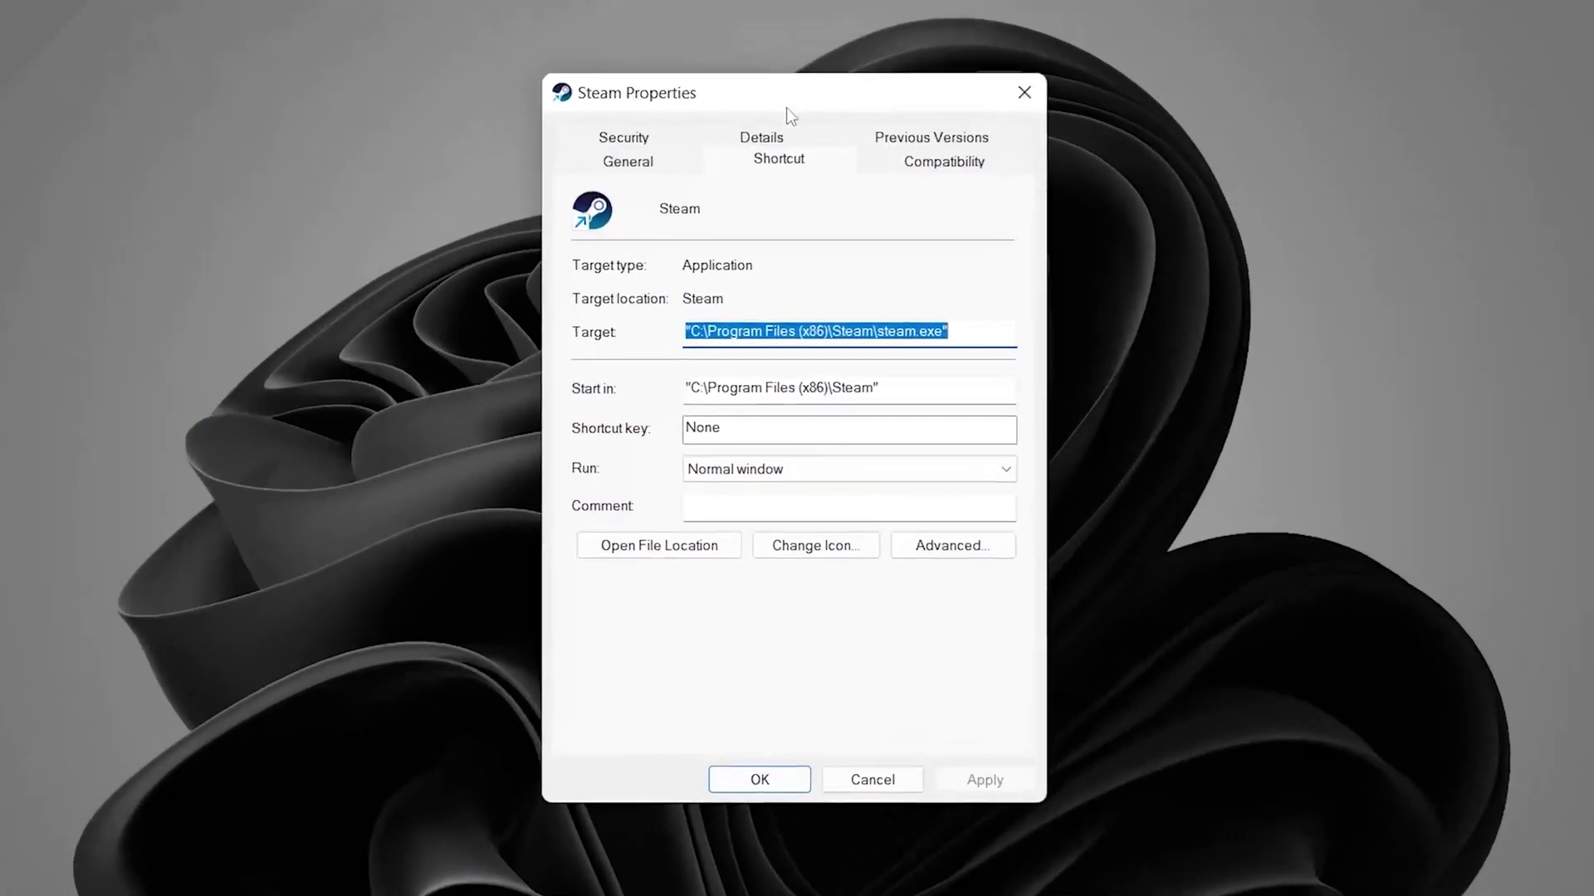
{"action": "left_click", "coordinate": [968, 334]}
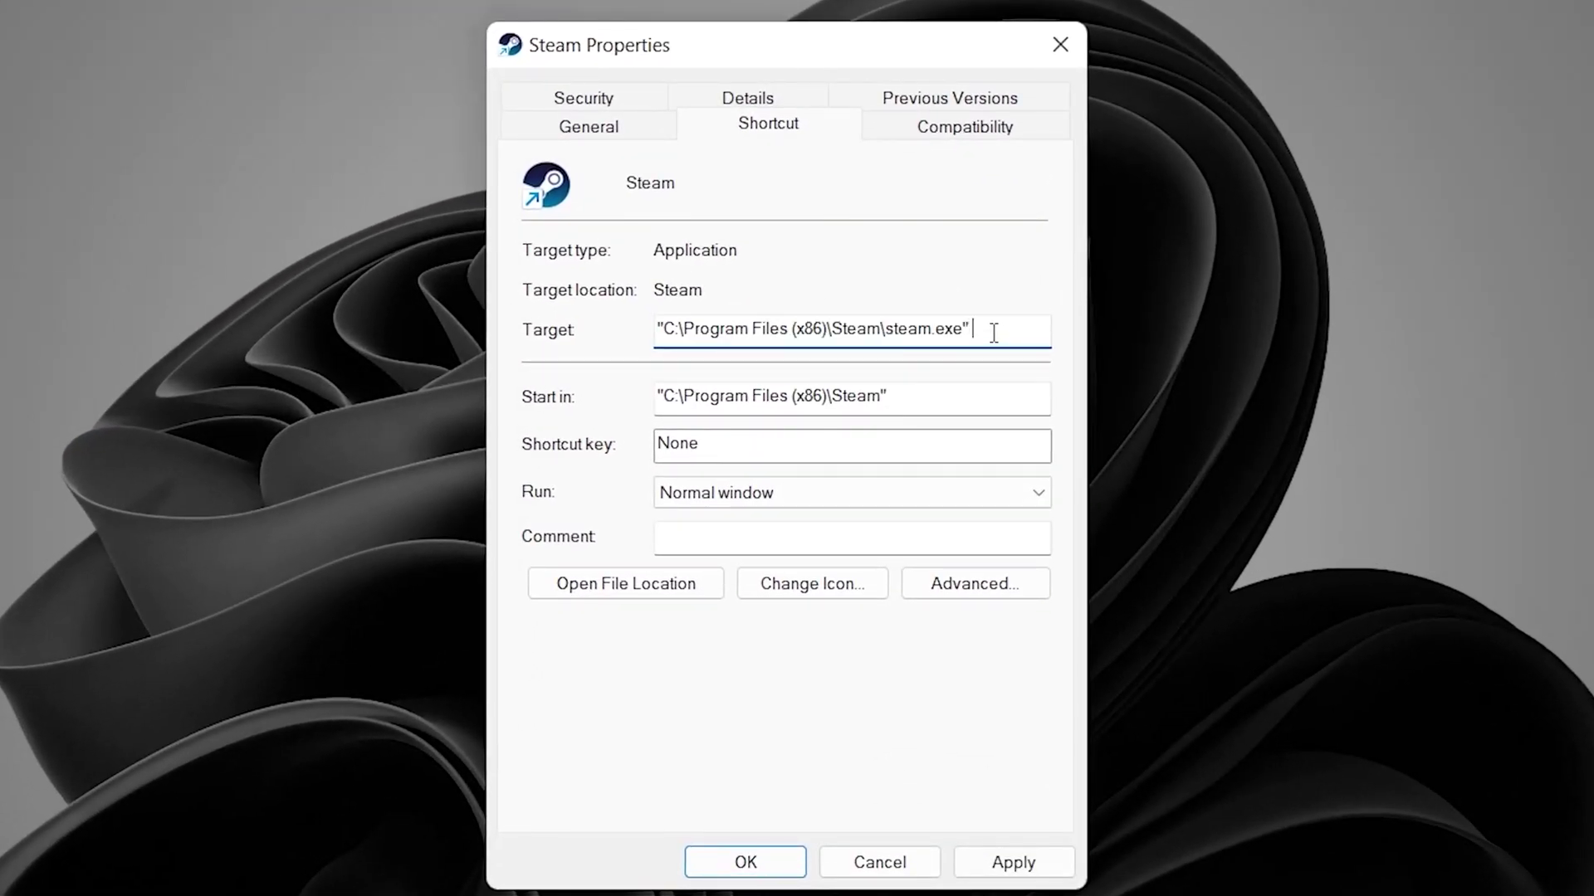
{"action": "type", "text": "-login -noreact"}
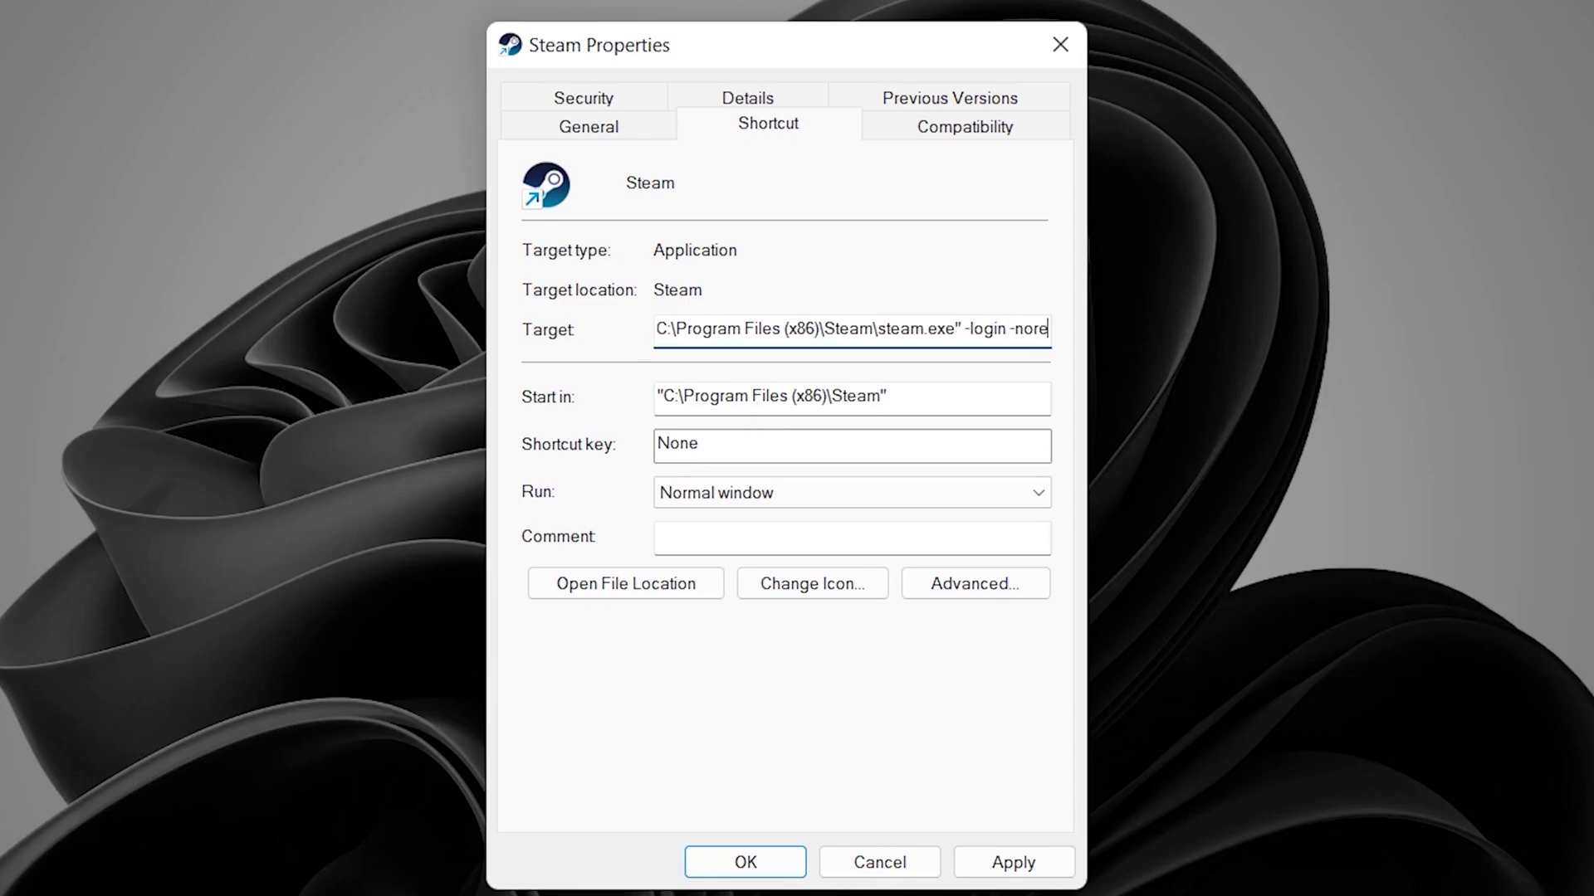
{"action": "type", "text": "login"}
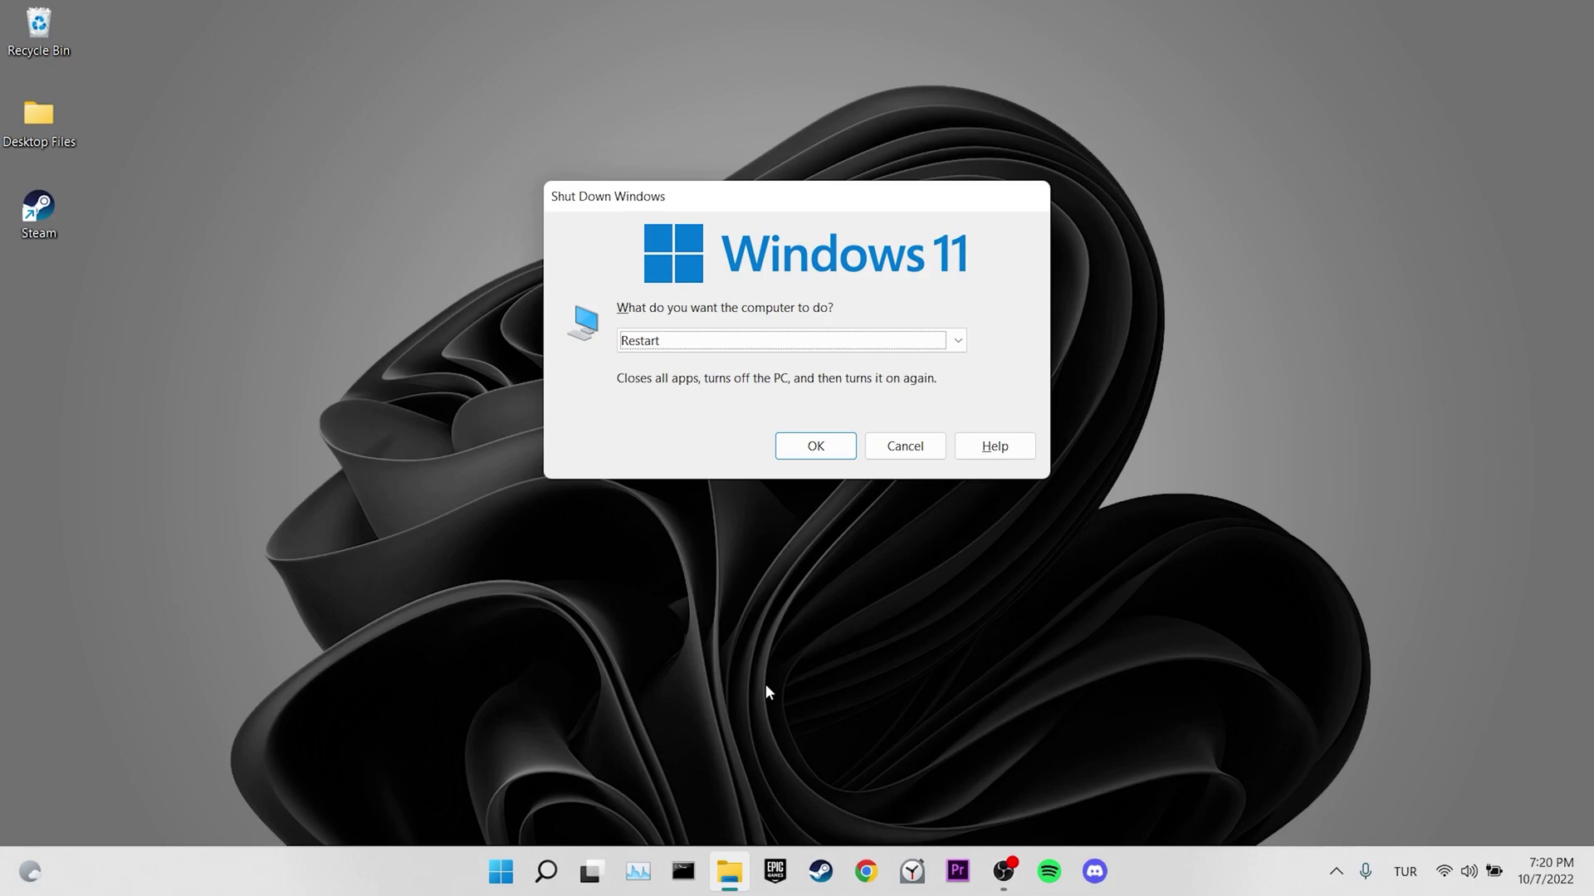
Dismiss the Shut Down Windows dialog without restarting the computer.
{"action": "key", "text": "Escape"}
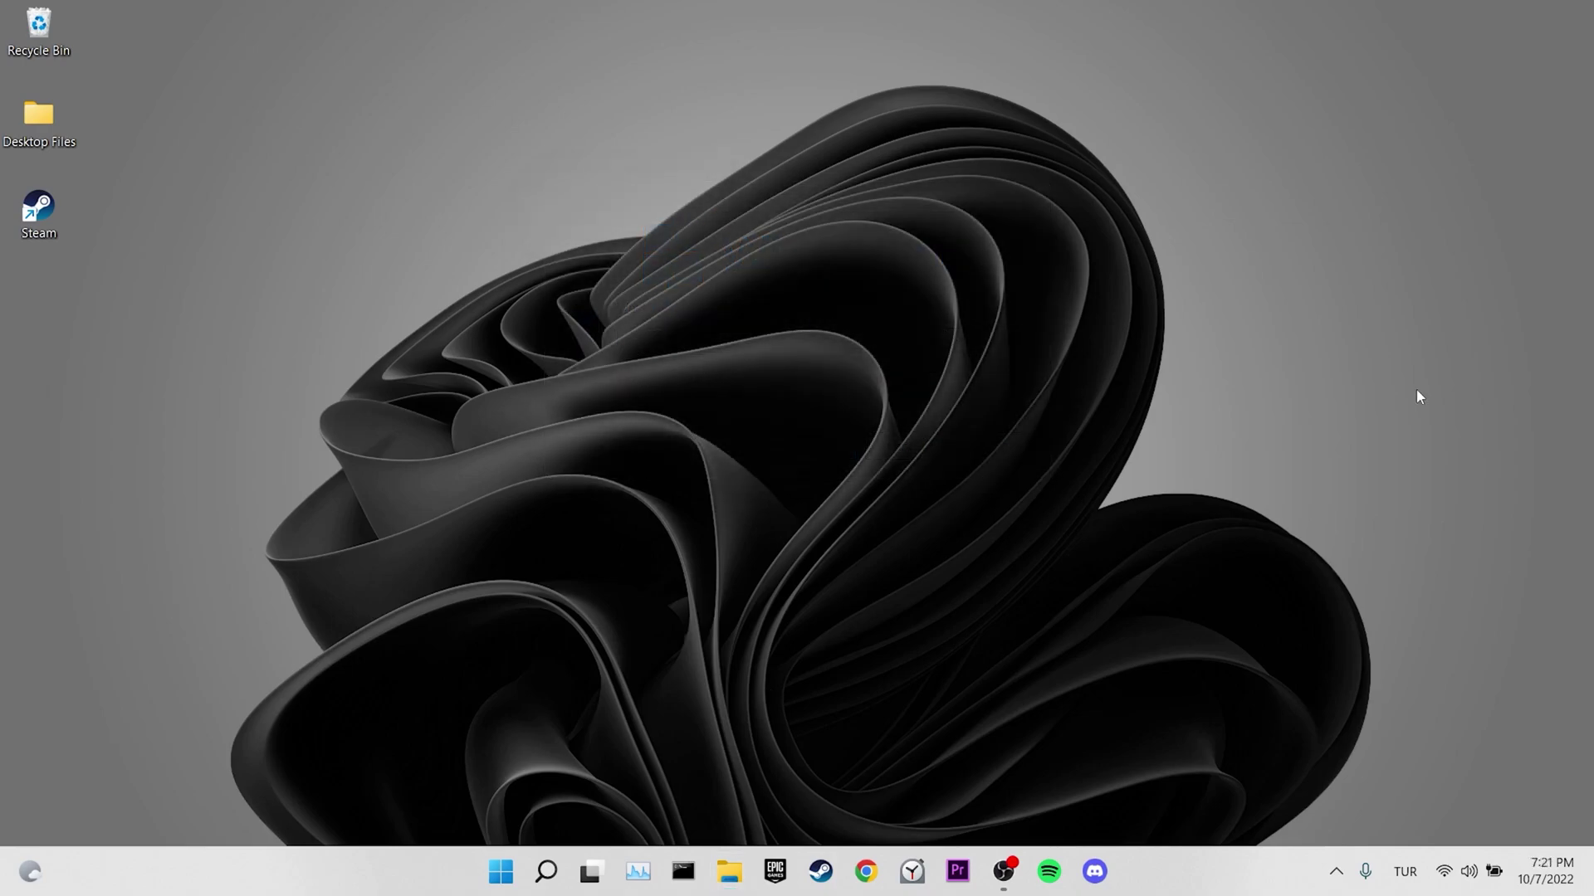